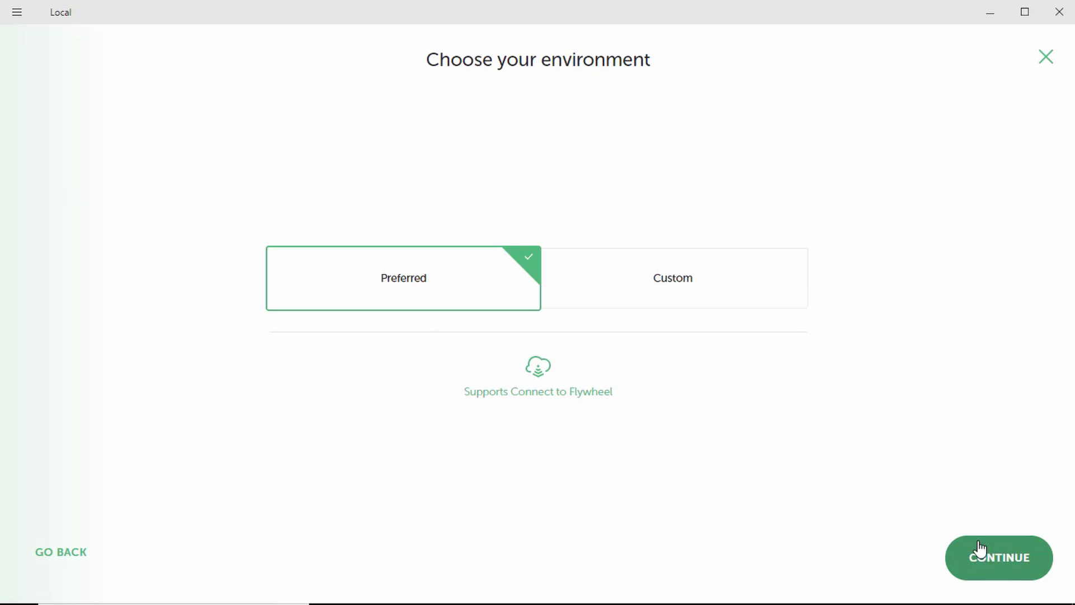
Create the Live Blogger site with admin username and a password, then open its WordPress admin
click(987, 556)
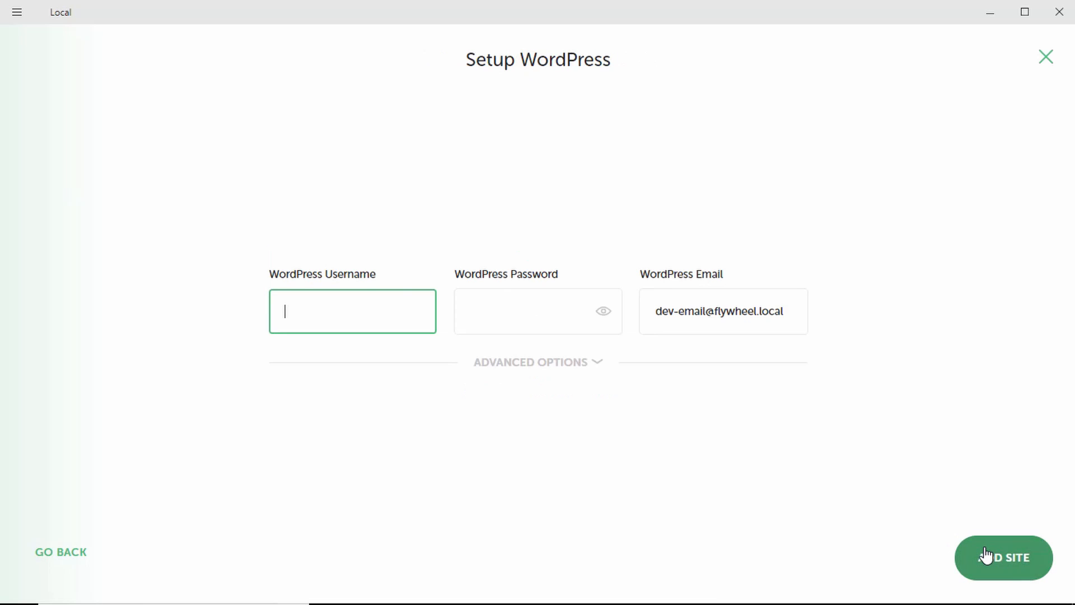
text(admin)
key(Tab)
text(a)
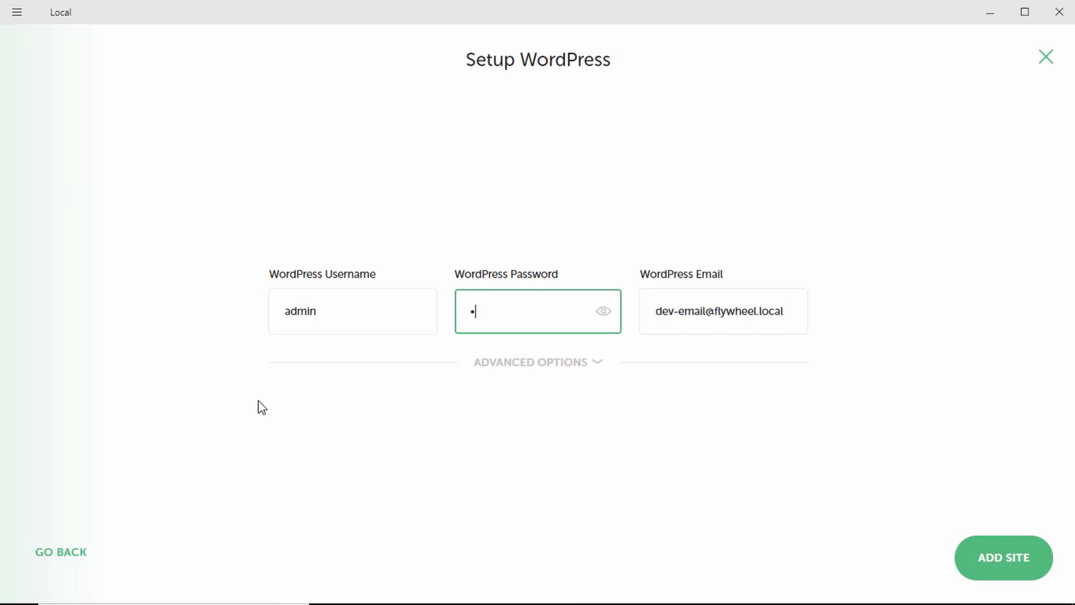
click(1003, 558)
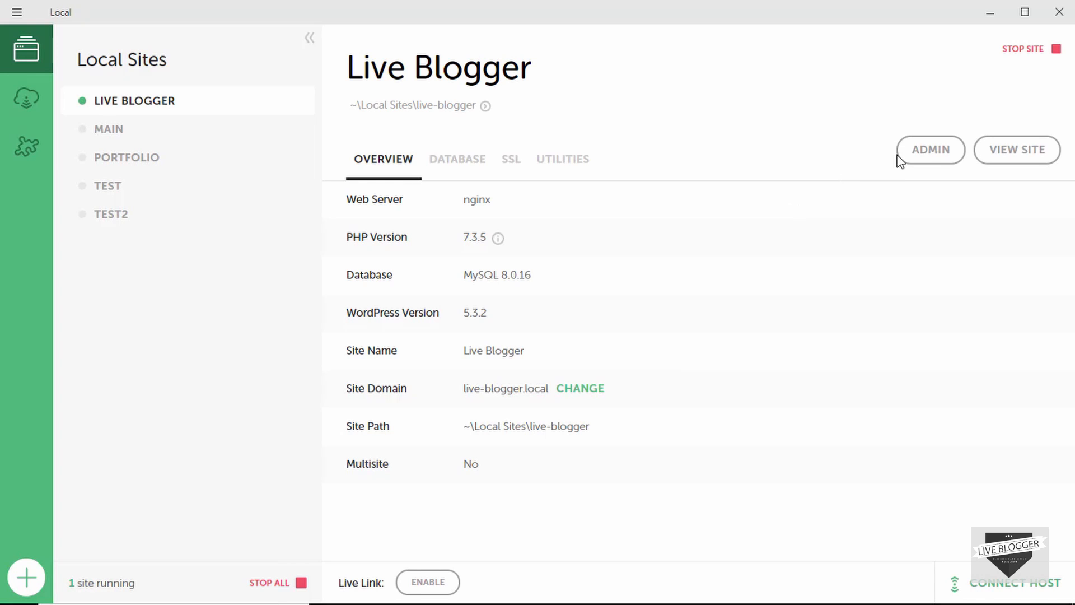
click(925, 154)
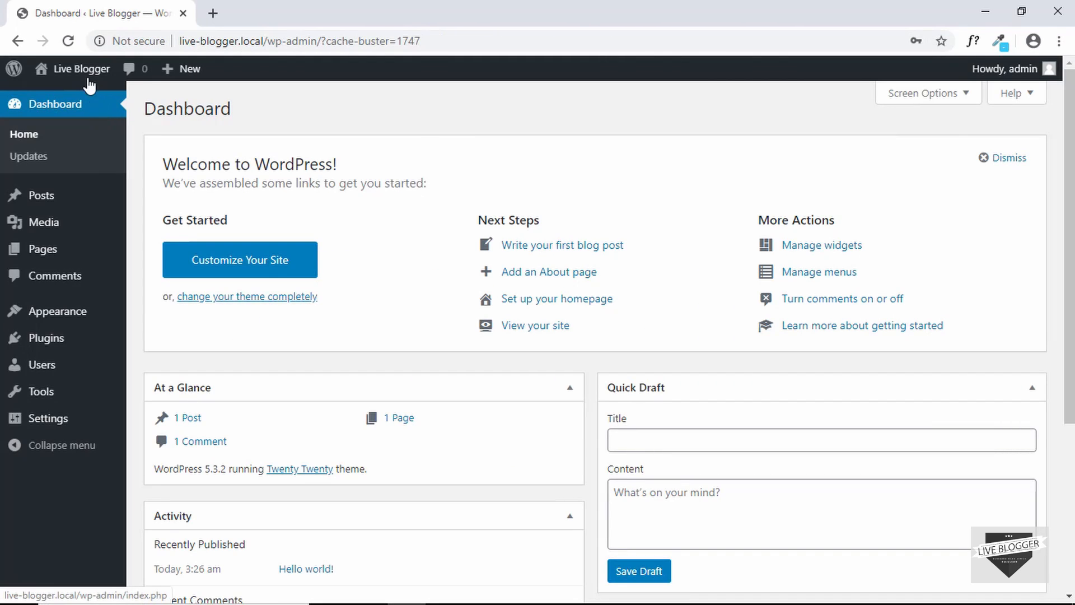
Open the Live Blogger homepage in a new tab and look over its Hello world! post
mouse_move(72, 74)
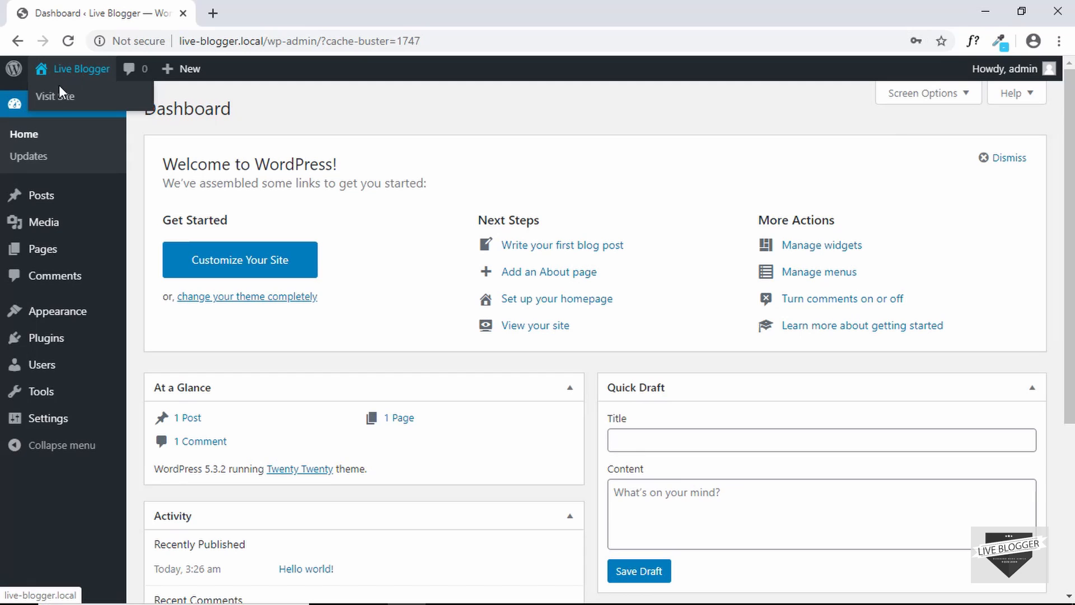
middle_click(59, 95)
click(288, 5)
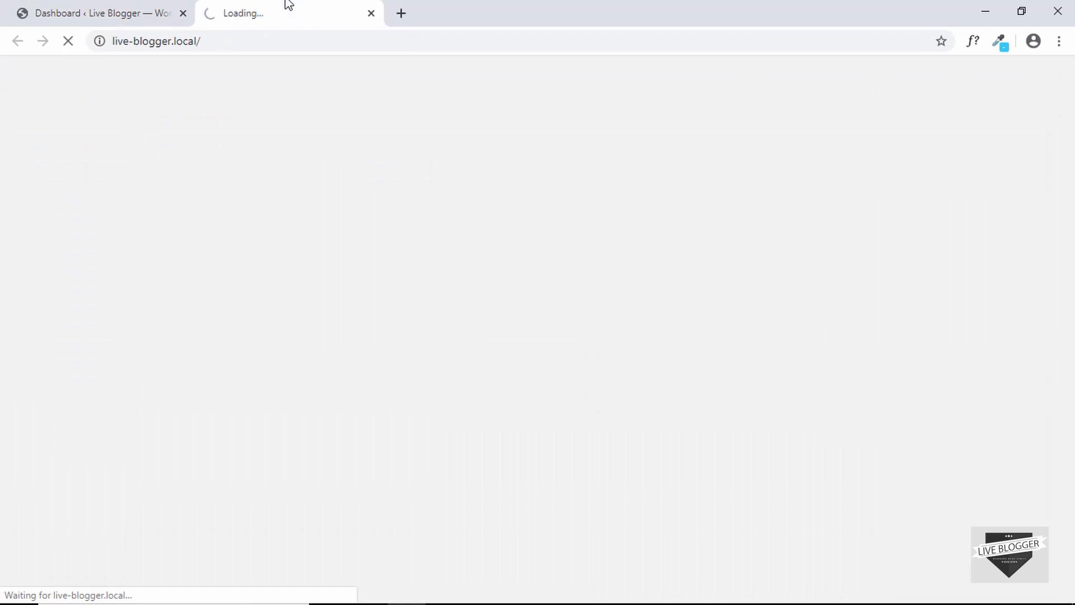
scroll(797, 282, down, 1)
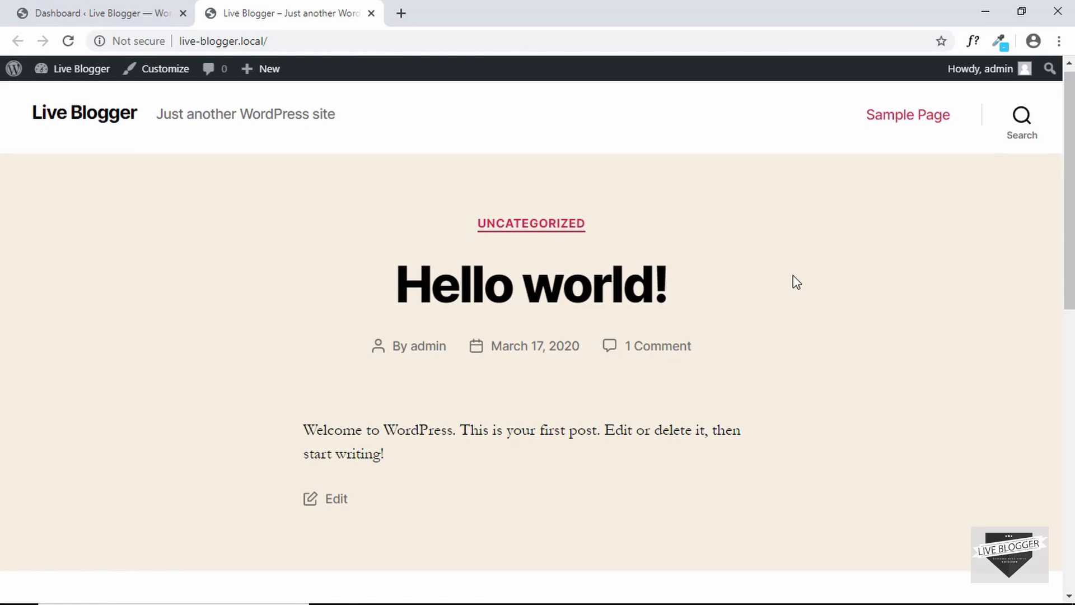
scroll(796, 283, down, 2)
scroll(795, 281, up, 3)
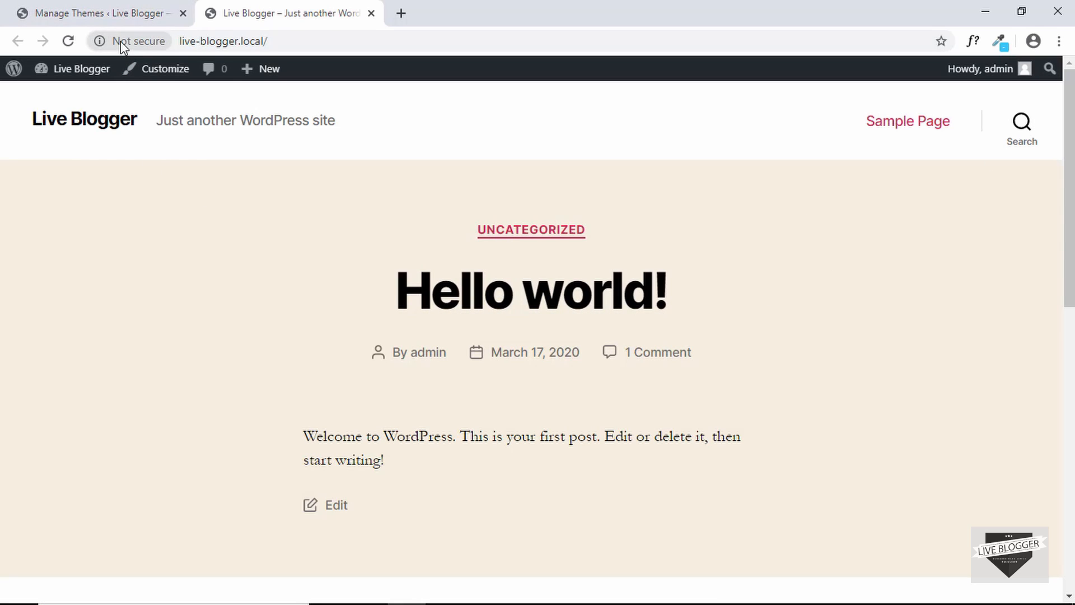
Search the plugin directory for fakerpress, then install and activate FakerPress
click(112, 17)
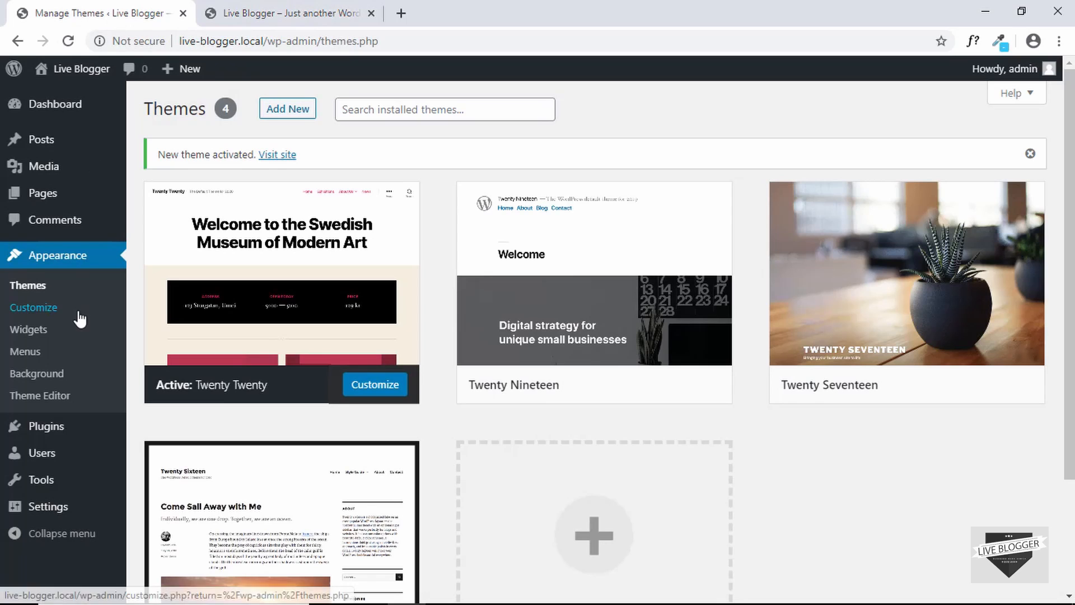
mouse_move(60, 443)
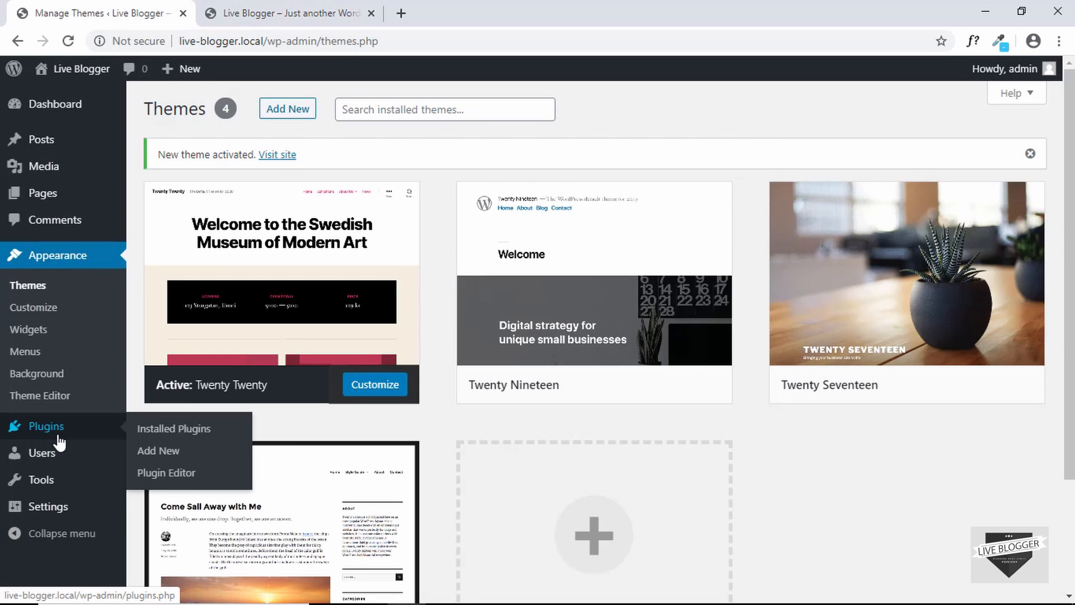
click(155, 455)
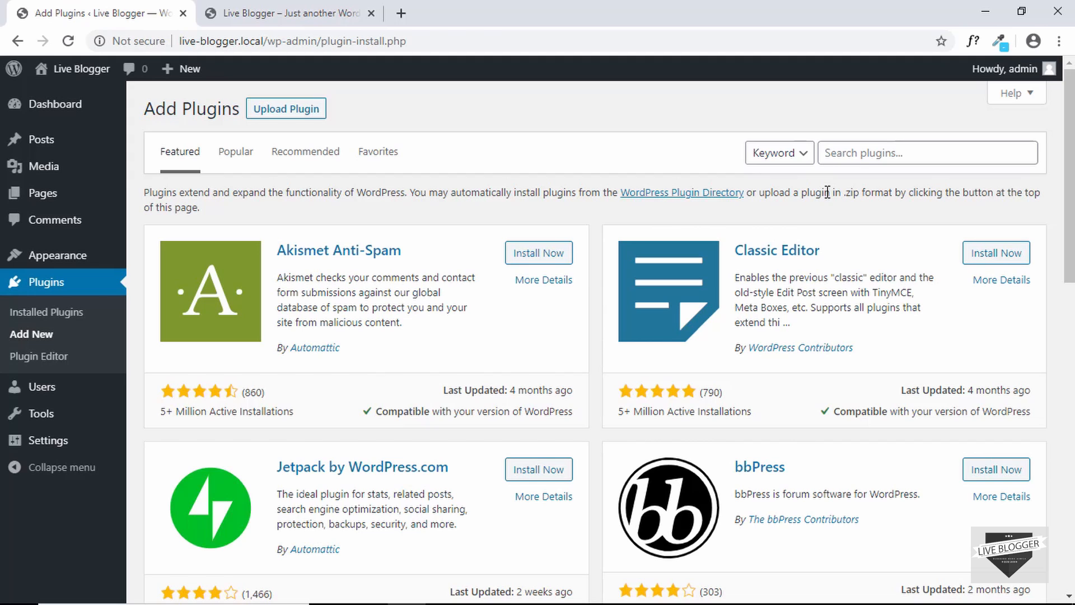
click(866, 160)
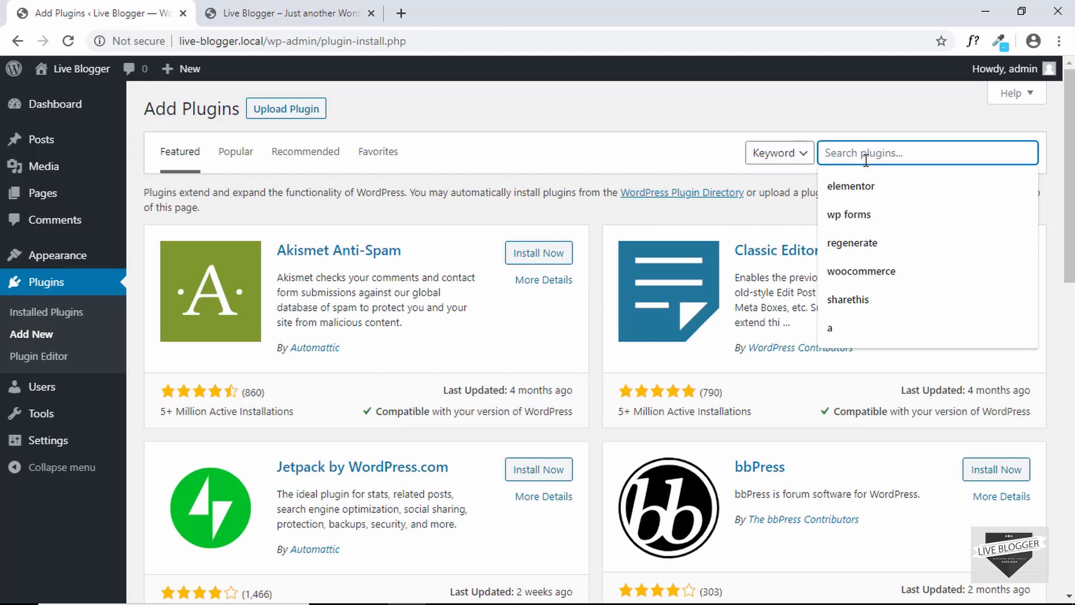
text(fakerpress)
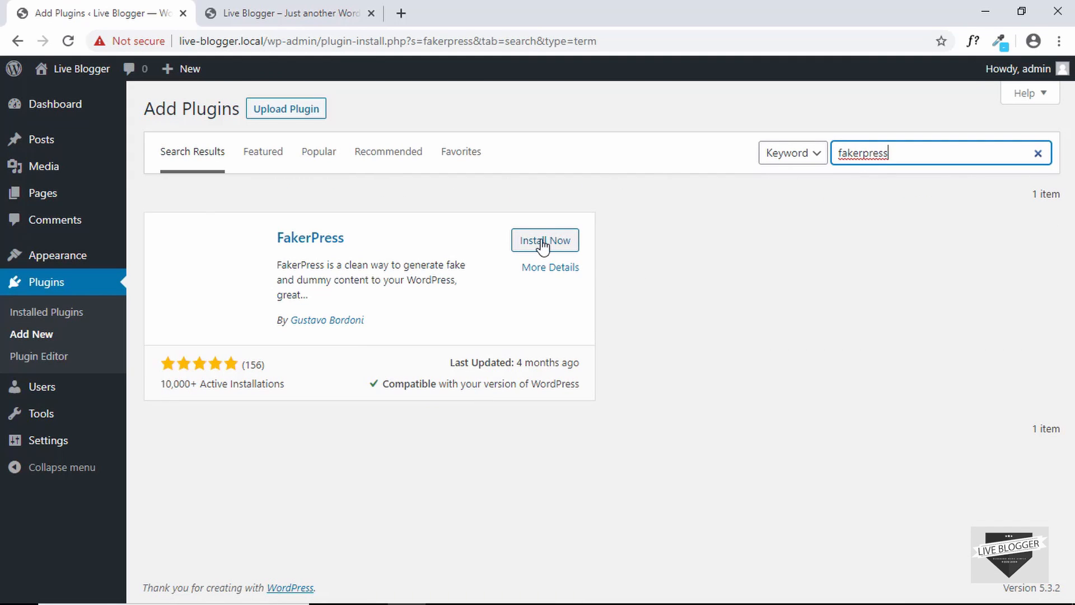
click(543, 242)
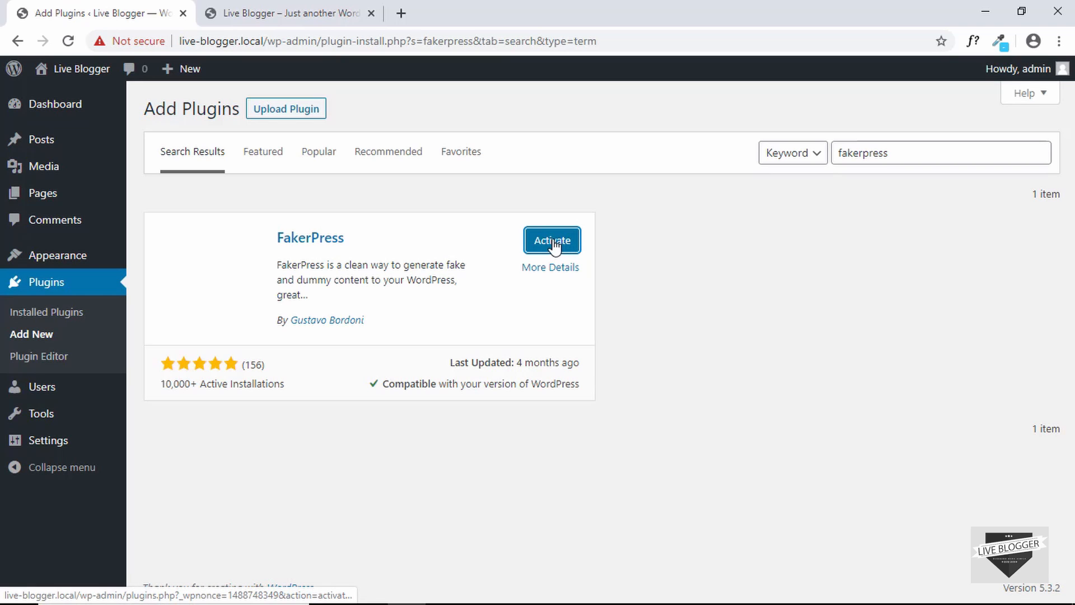
click(565, 242)
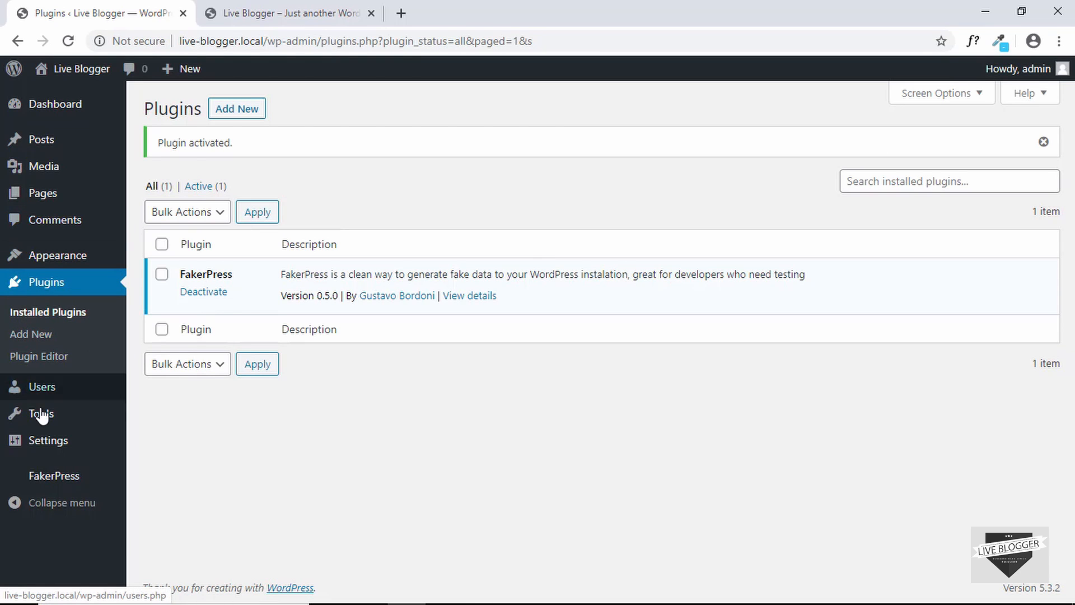
Review the 'Let it Go!' erase phrase in FakerPress Settings, then open the Generate Posts form
mouse_move(40, 481)
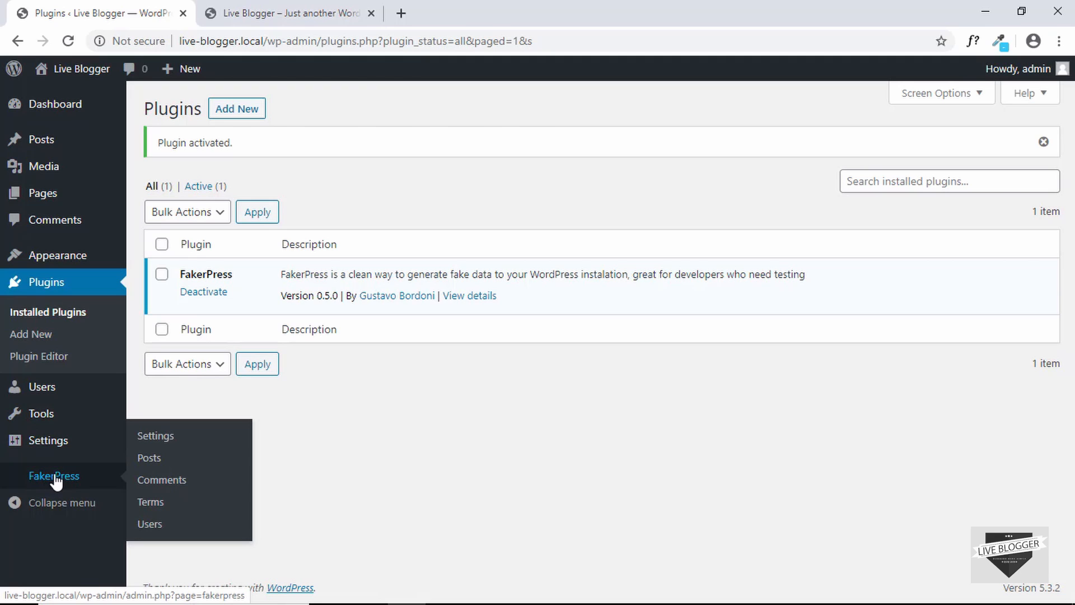
click(56, 478)
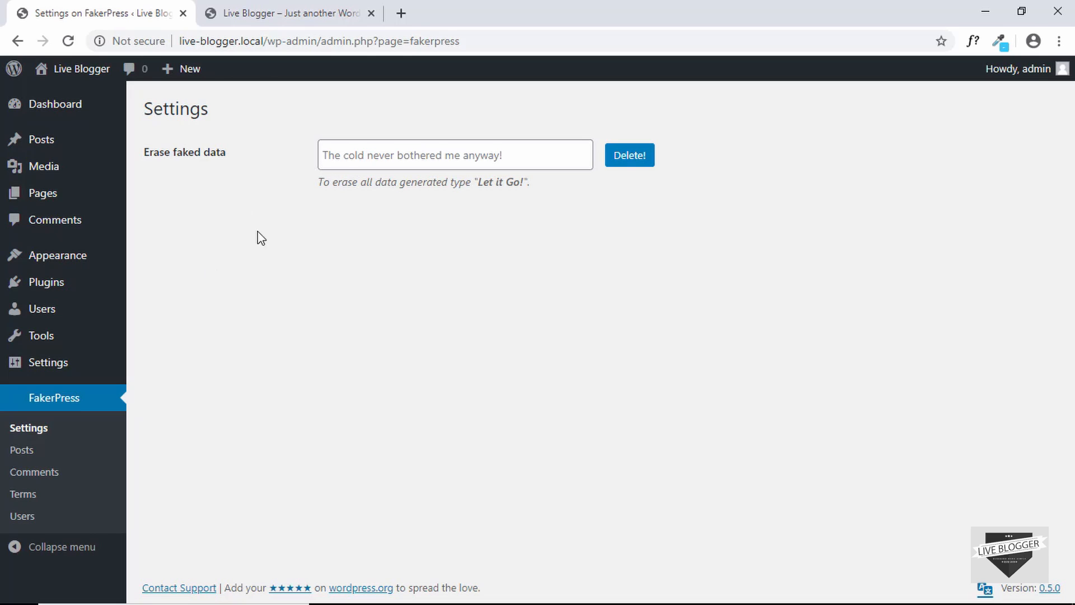
click(408, 158)
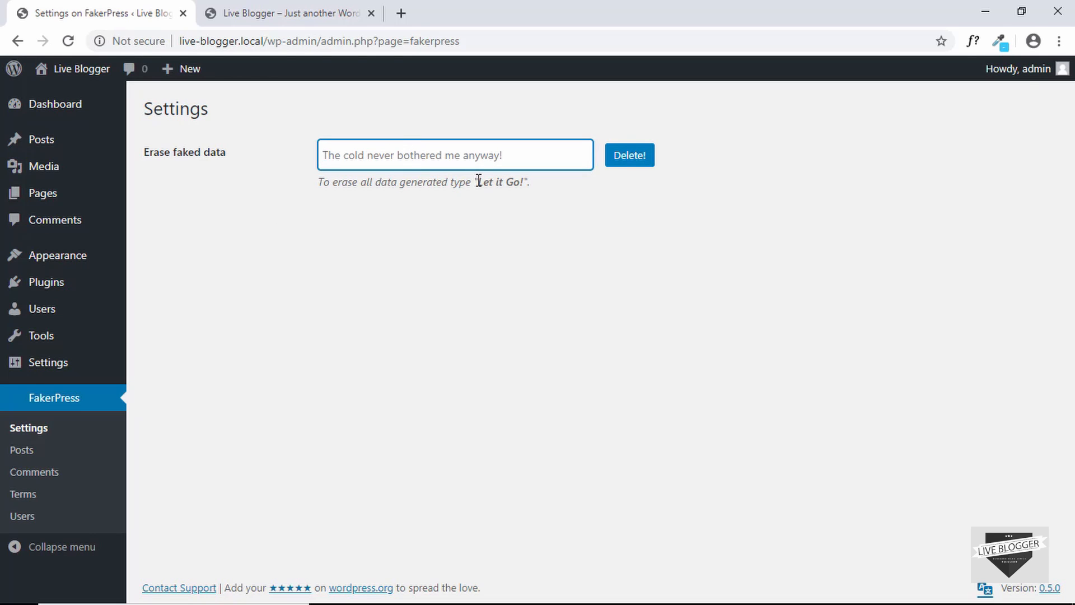
drag(479, 184, 525, 185)
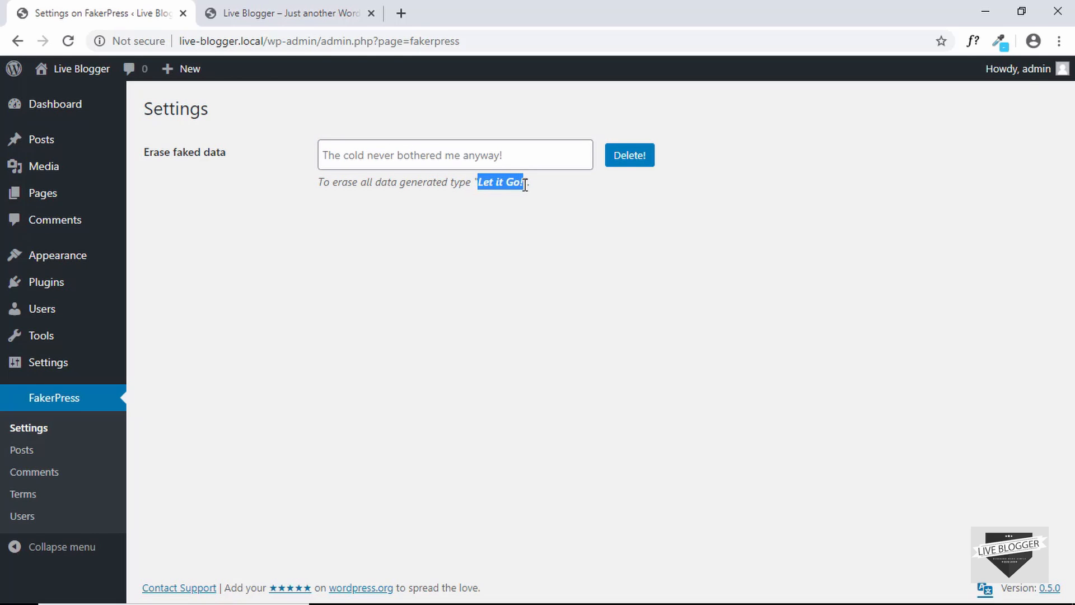
click(505, 152)
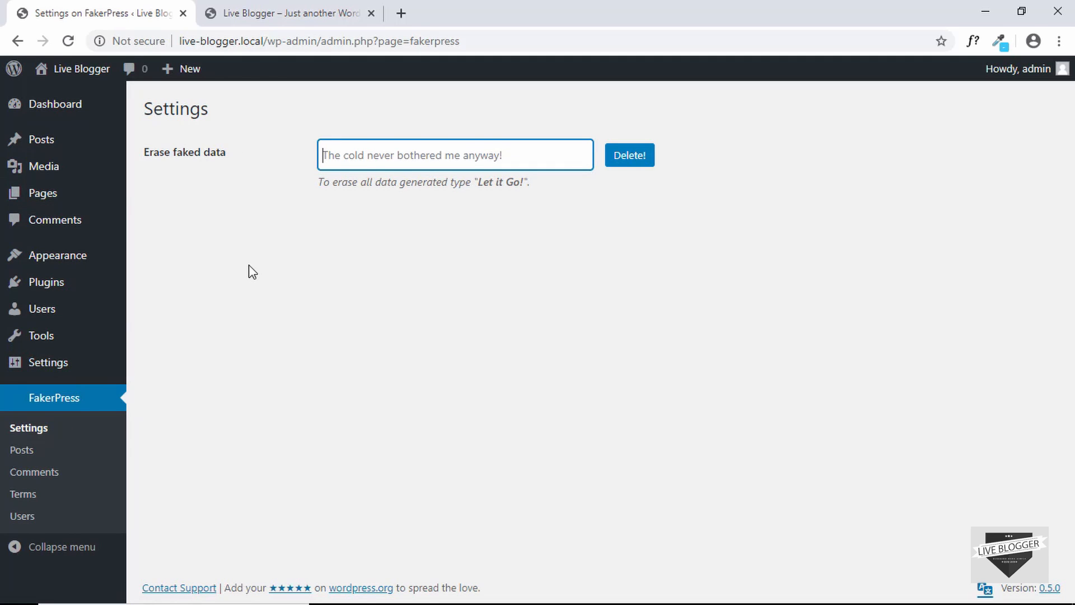
click(21, 450)
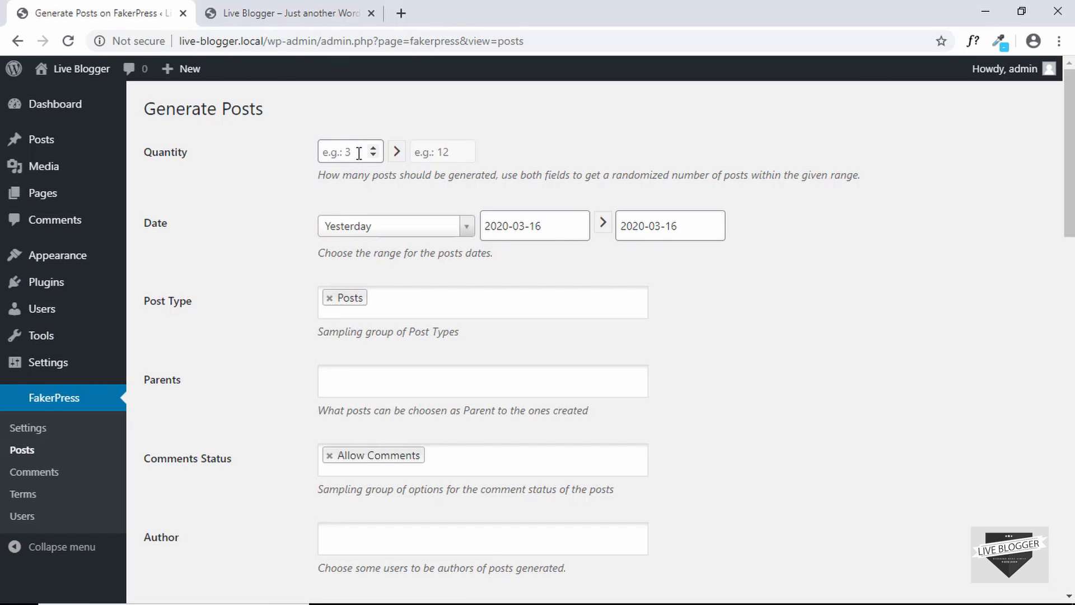
Set the number of posts to generate to a range of 10 to 15
click(355, 152)
text(10)
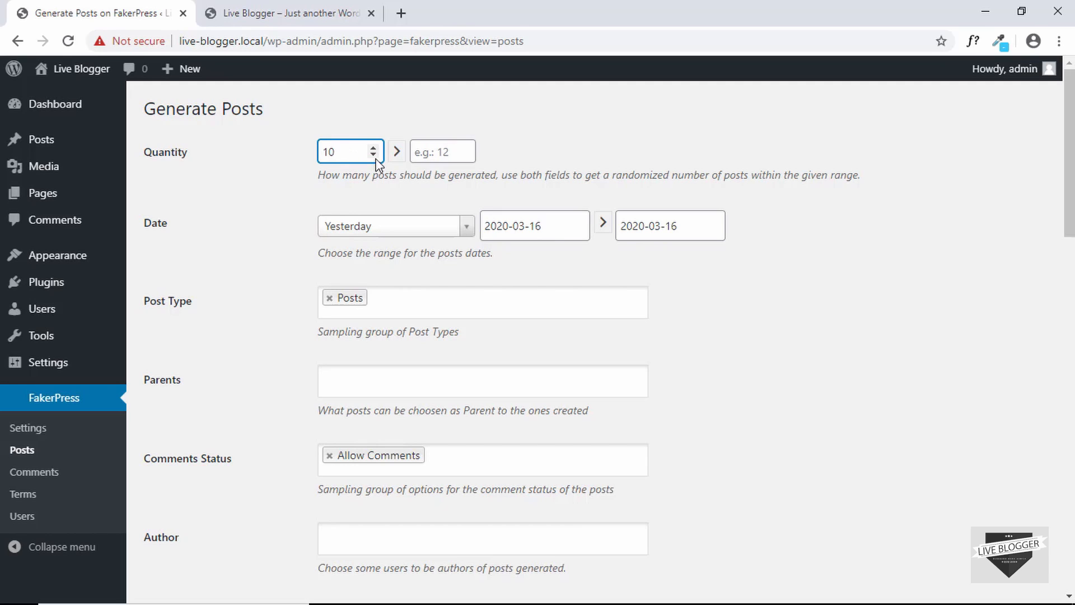
click(431, 150)
text(15)
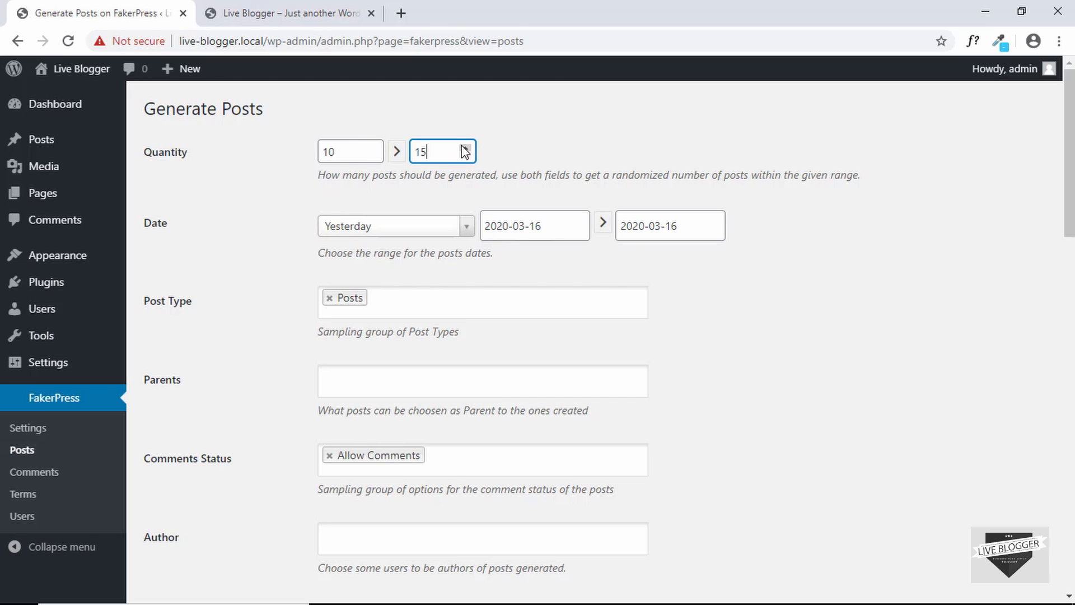
click(234, 229)
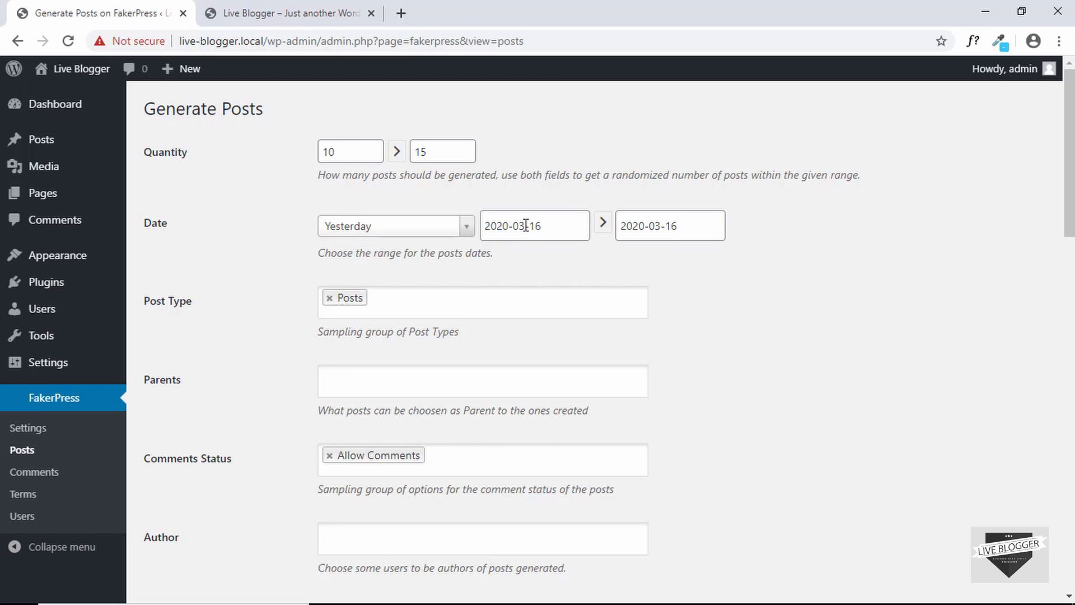
Set the post date range from 2020-01-01 to 2020-03-16
click(525, 226)
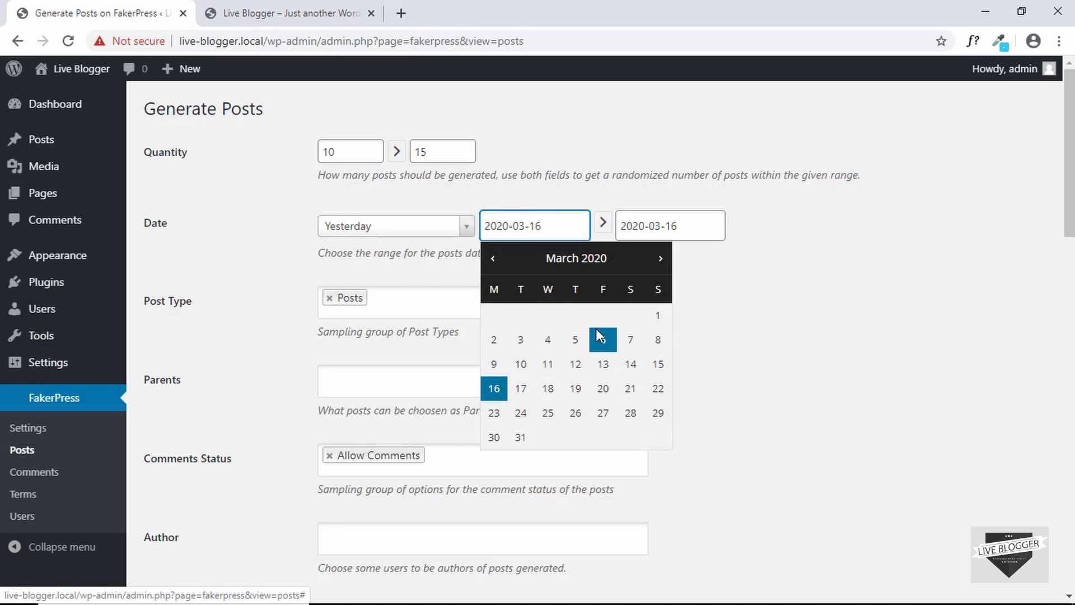
click(495, 259)
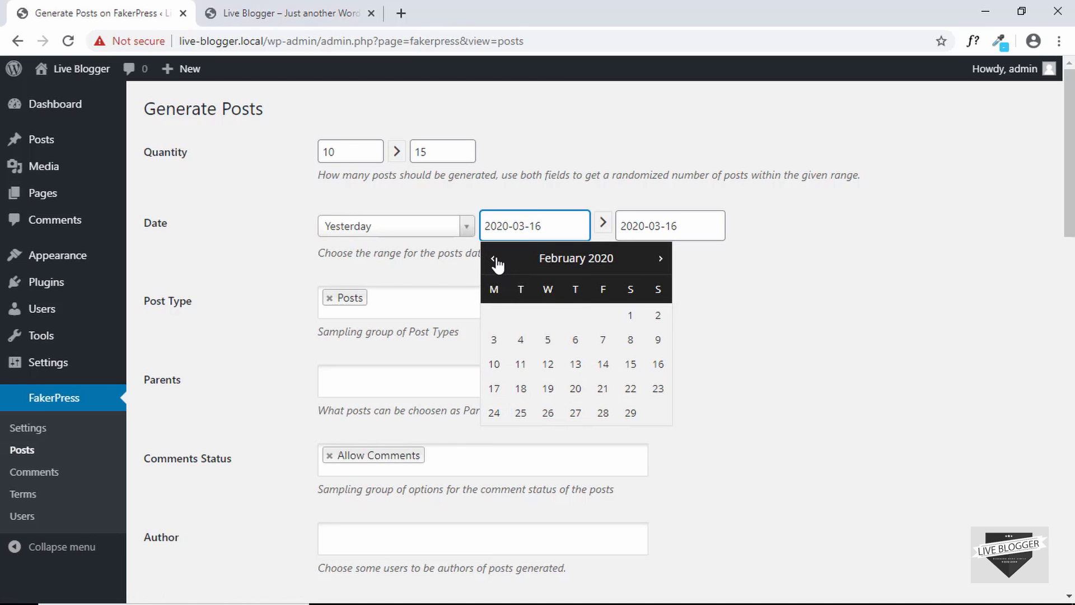
click(494, 260)
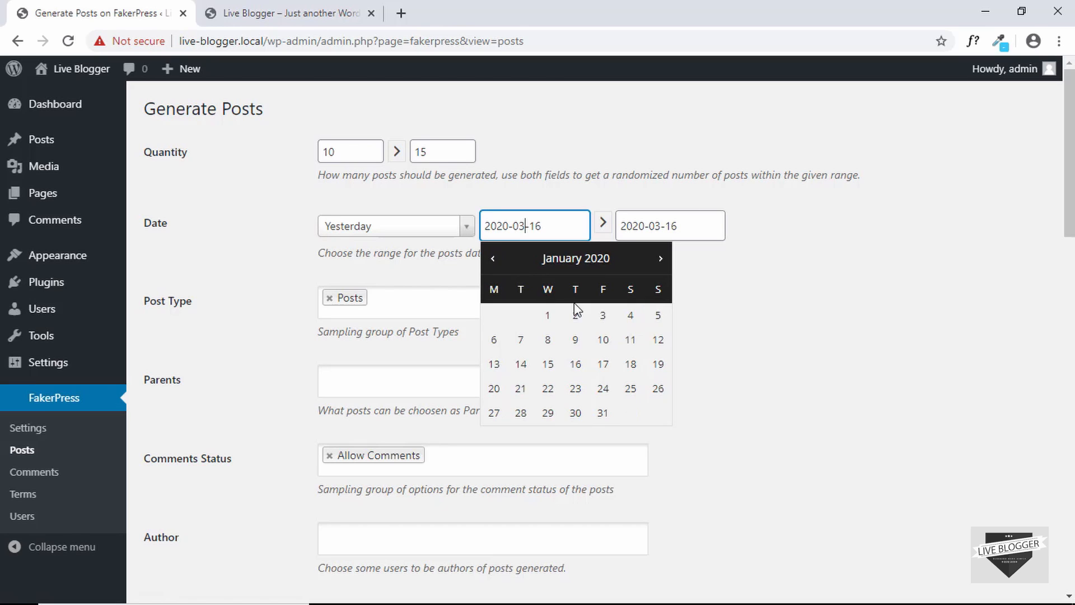
click(548, 315)
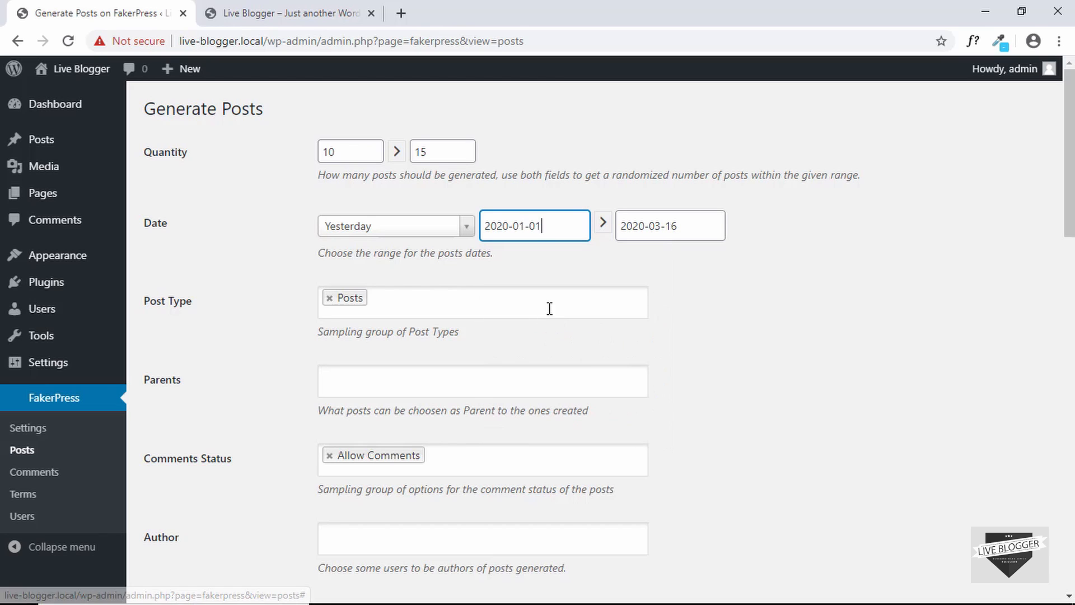
click(671, 226)
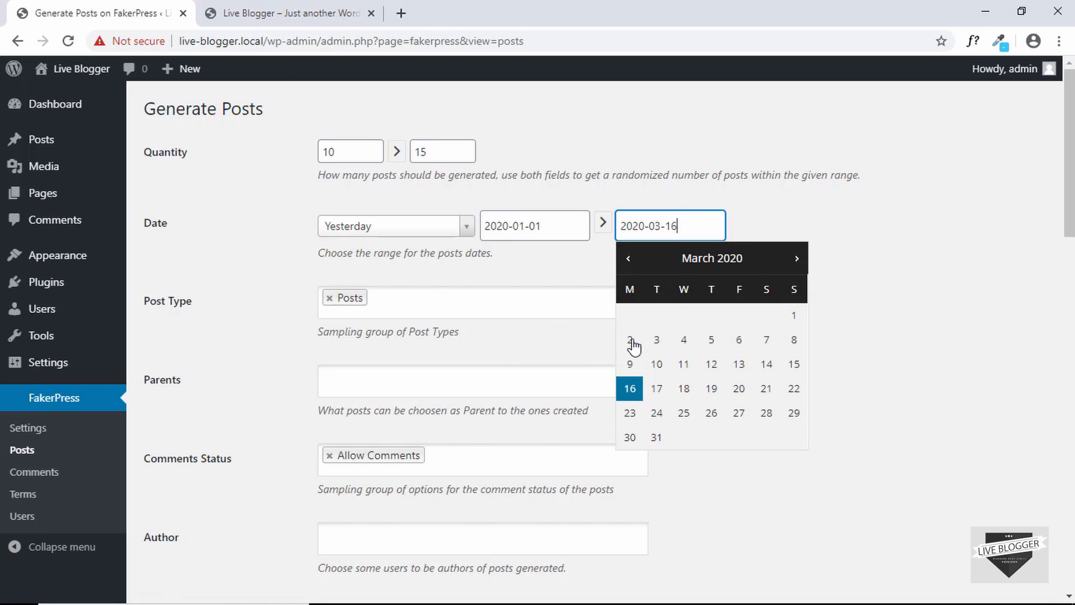
click(791, 201)
scroll(168, 211, down, 2)
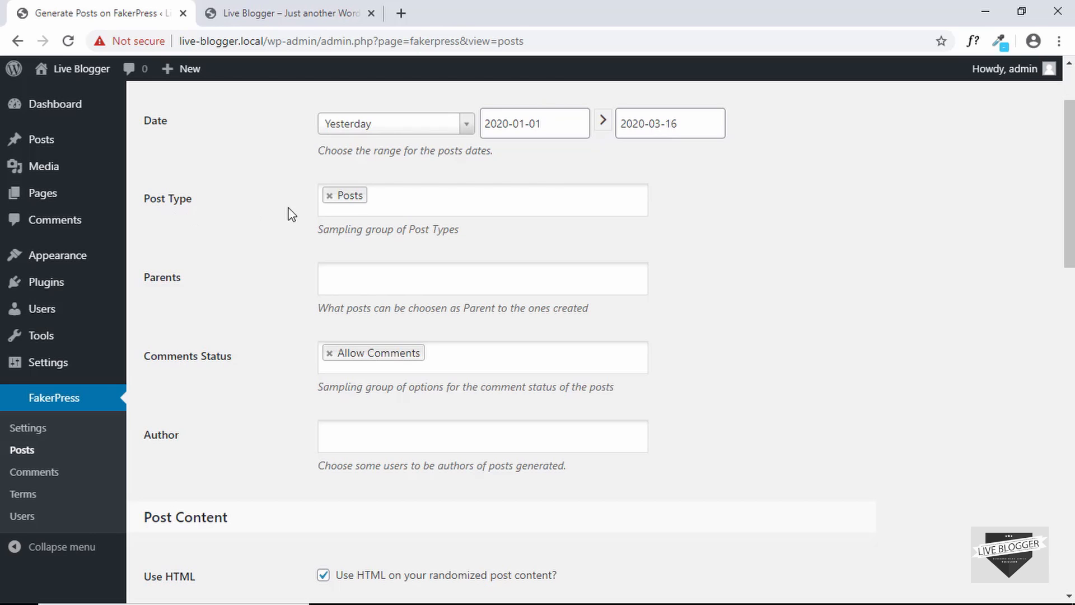
Leave Post Type and Parents unchanged and make admin the author of generated posts
click(394, 197)
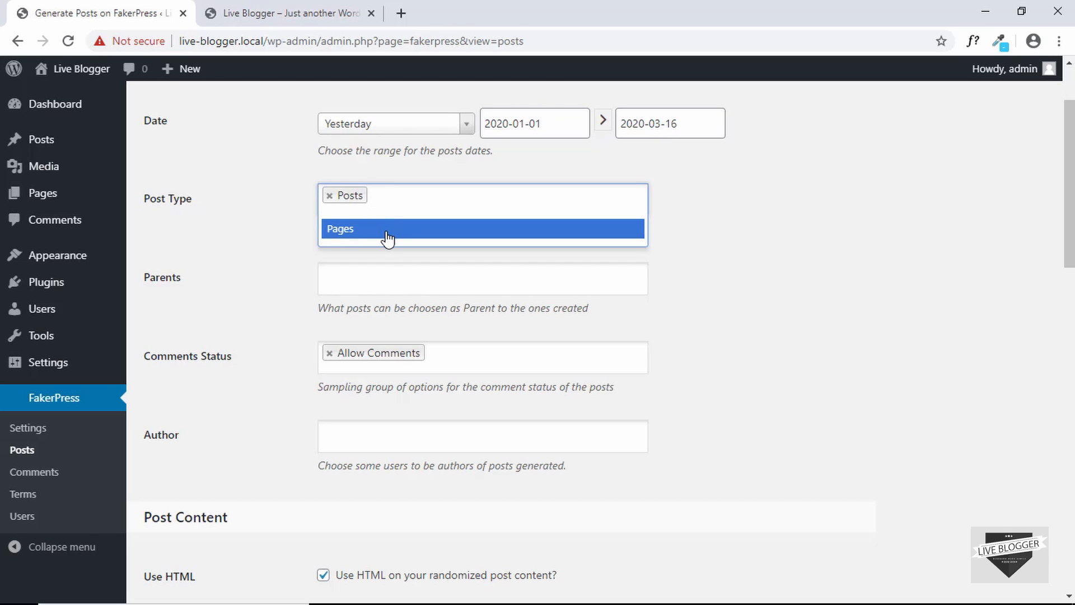
click(266, 240)
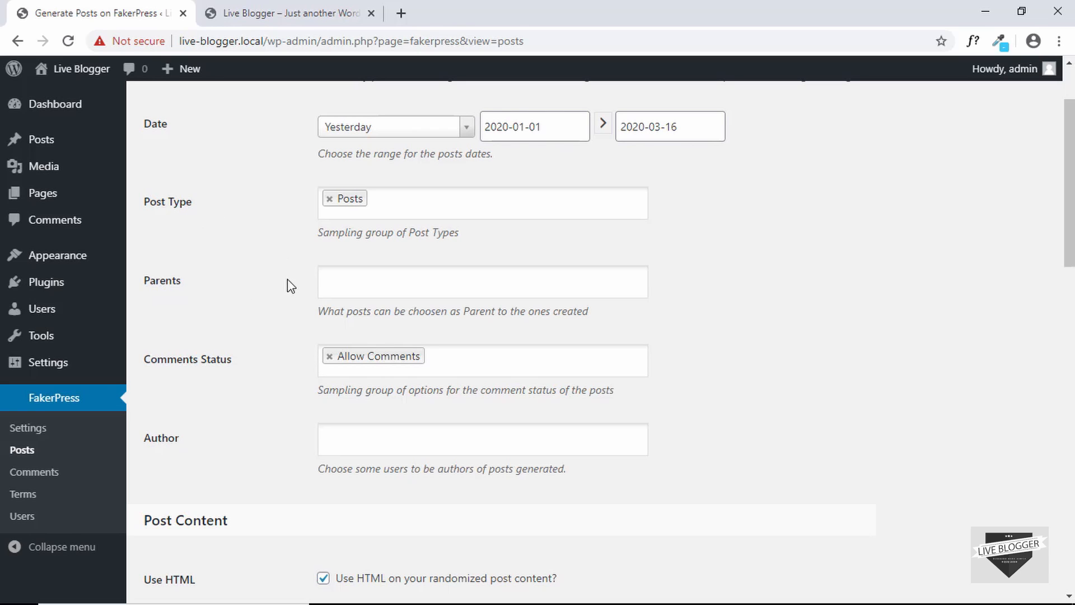
click(385, 282)
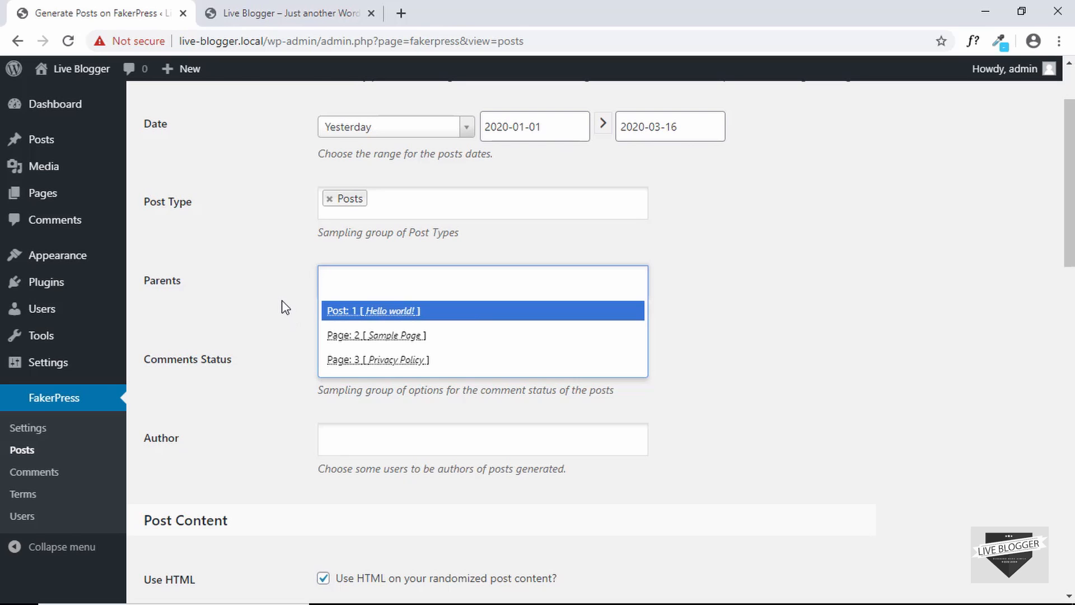
key(Escape)
scroll(284, 306, down, 2)
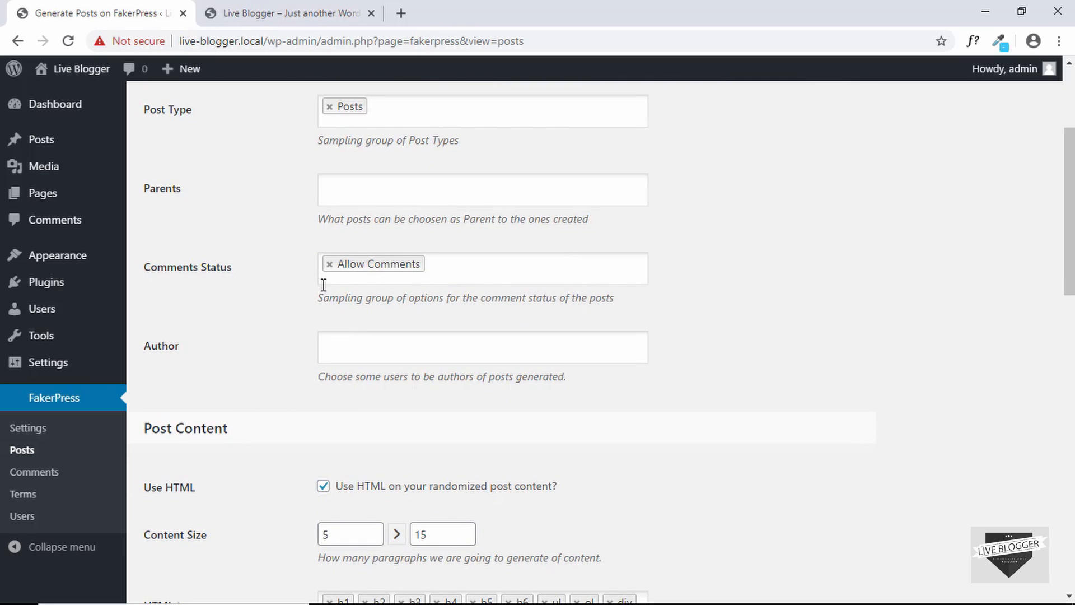
scroll(307, 286, down, 3)
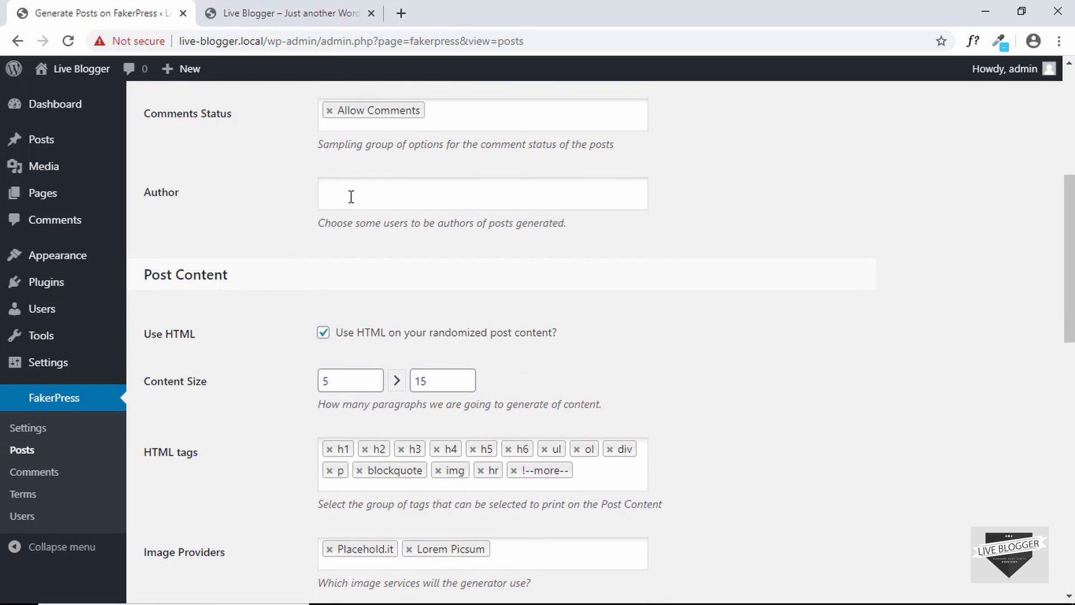
click(351, 197)
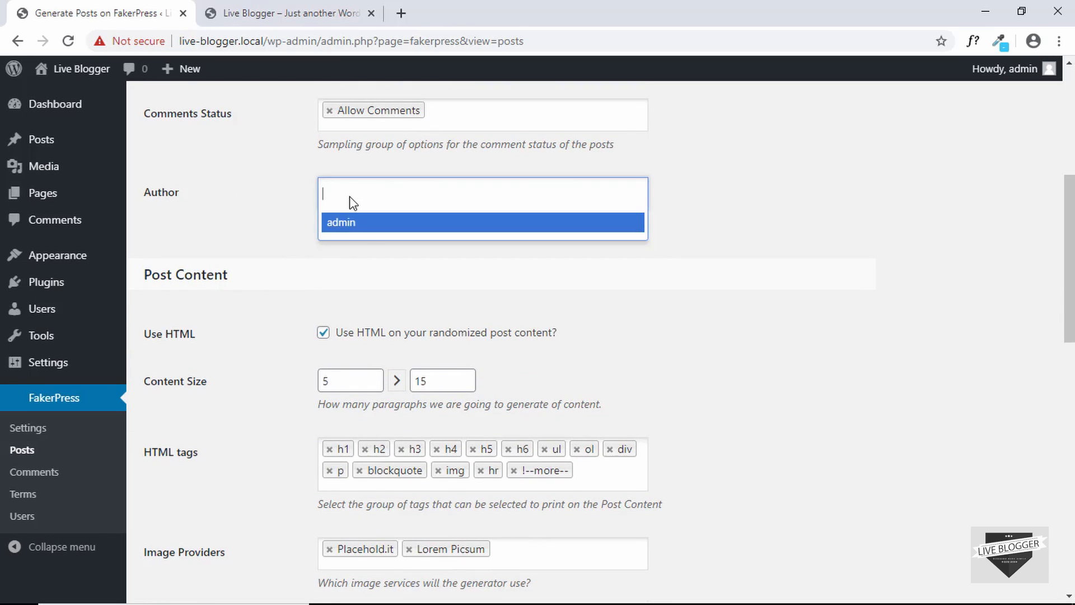
click(370, 233)
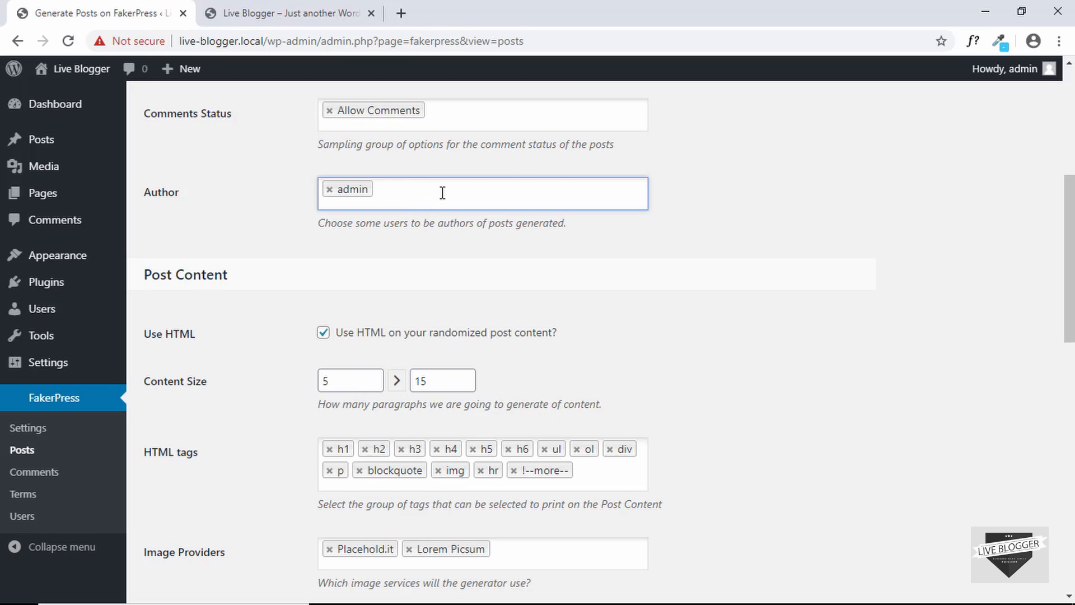
Remove Placehold.it from the image providers, leaving Lorem Picsum as the only one
scroll(253, 202, down, 3)
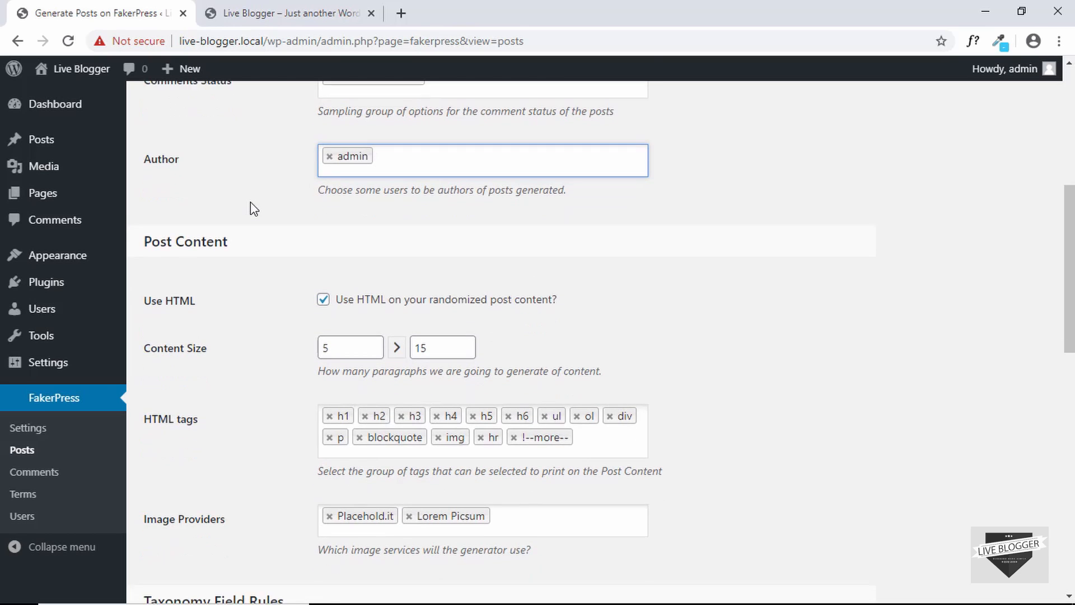
scroll(153, 167, down, 1)
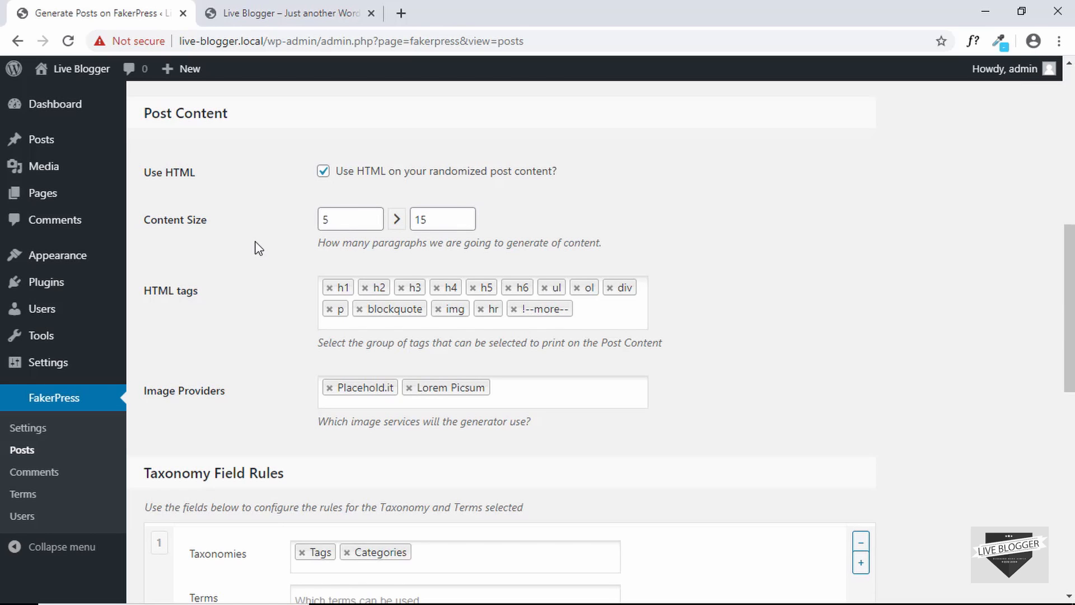
scroll(257, 245, down, 1)
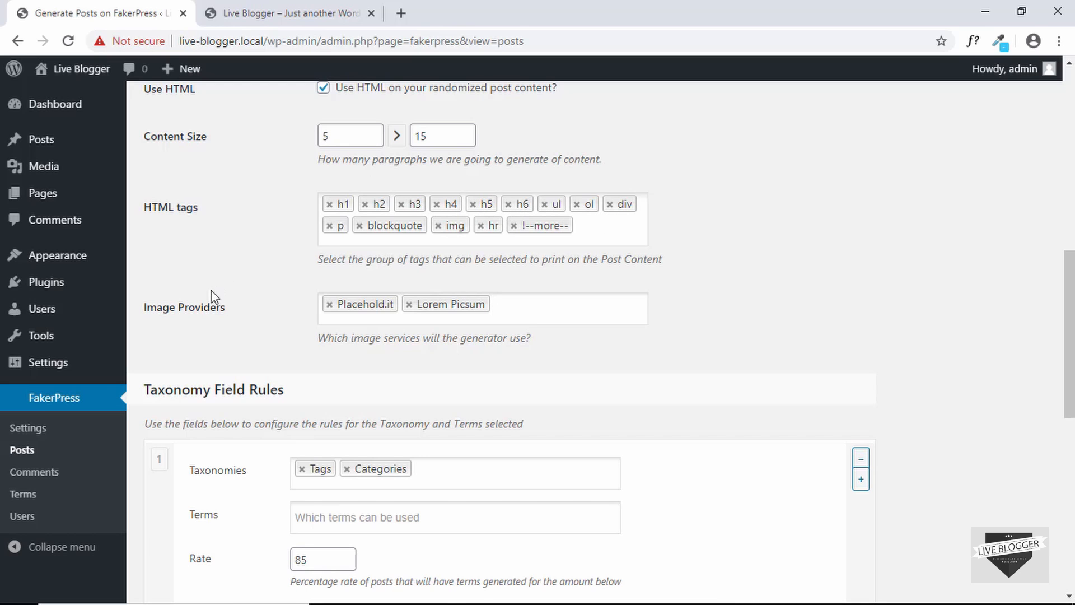
scroll(211, 298, down, 1)
scroll(259, 430, up, 3)
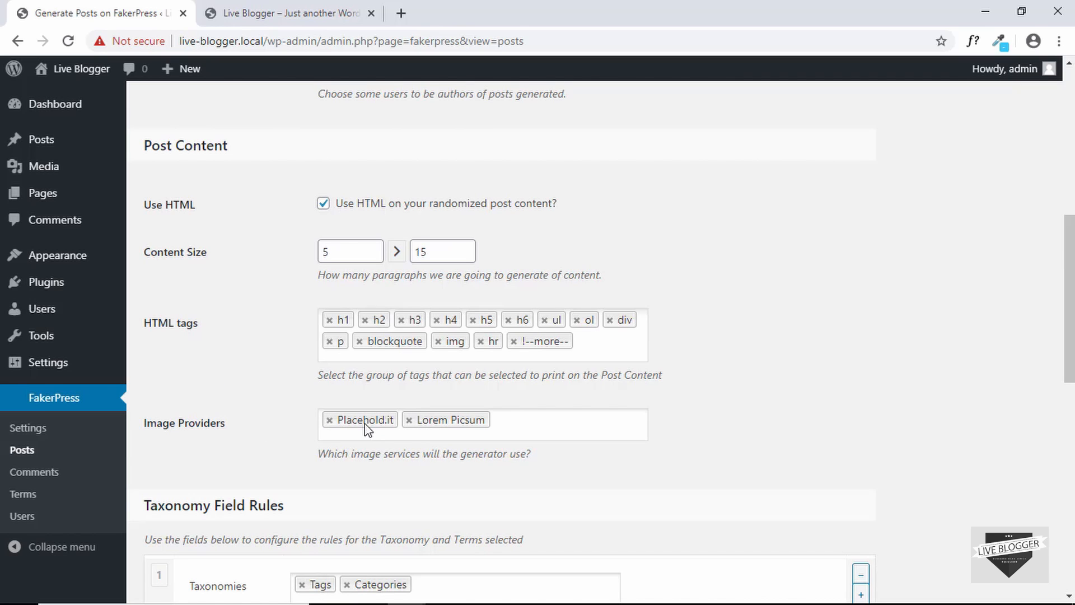
click(330, 421)
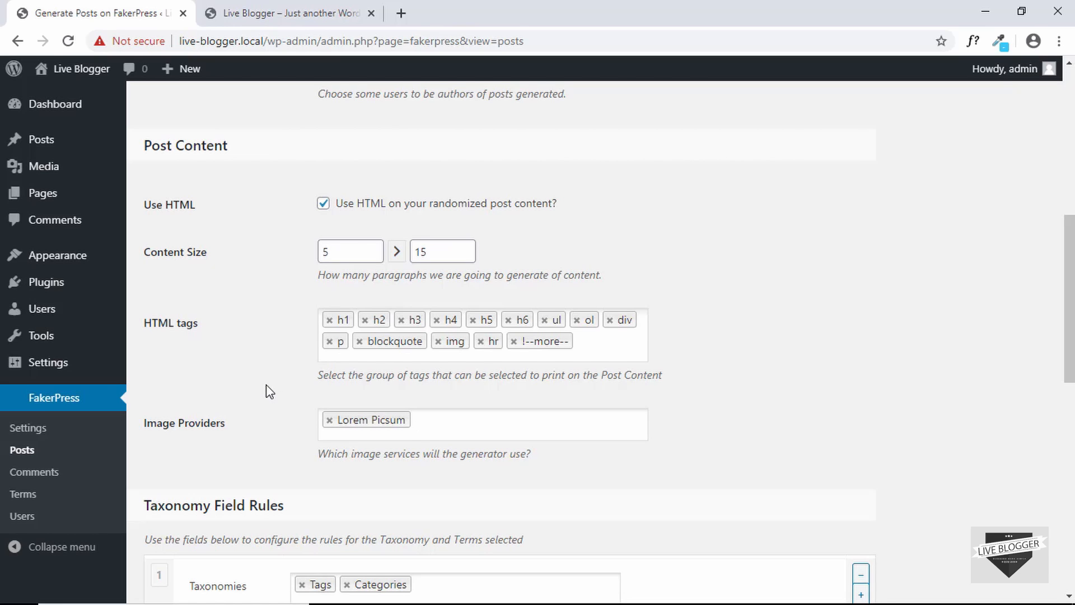
scroll(252, 257, down, 6)
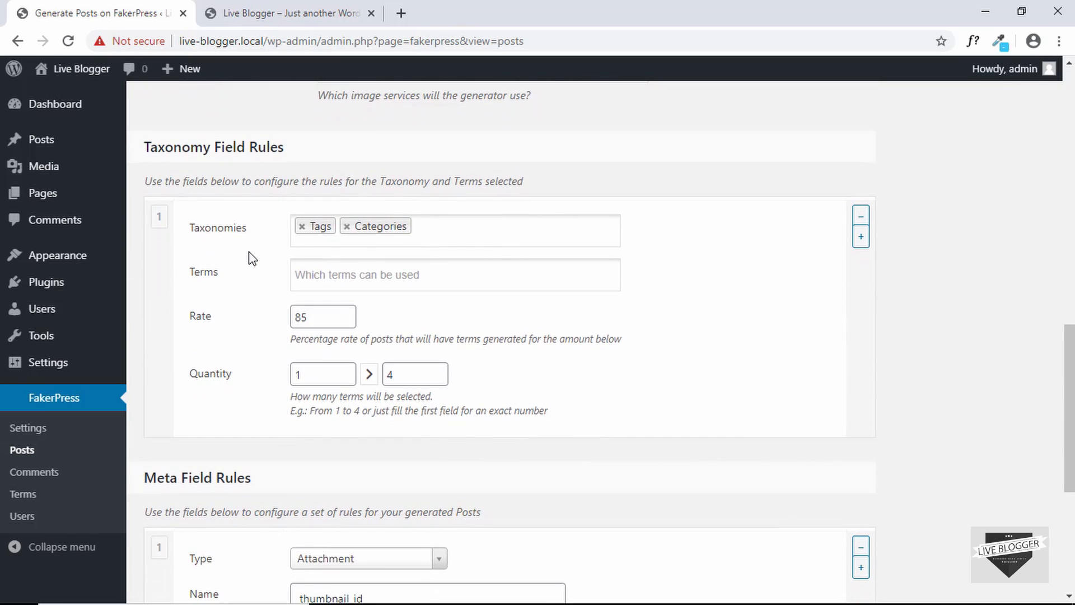
click(306, 273)
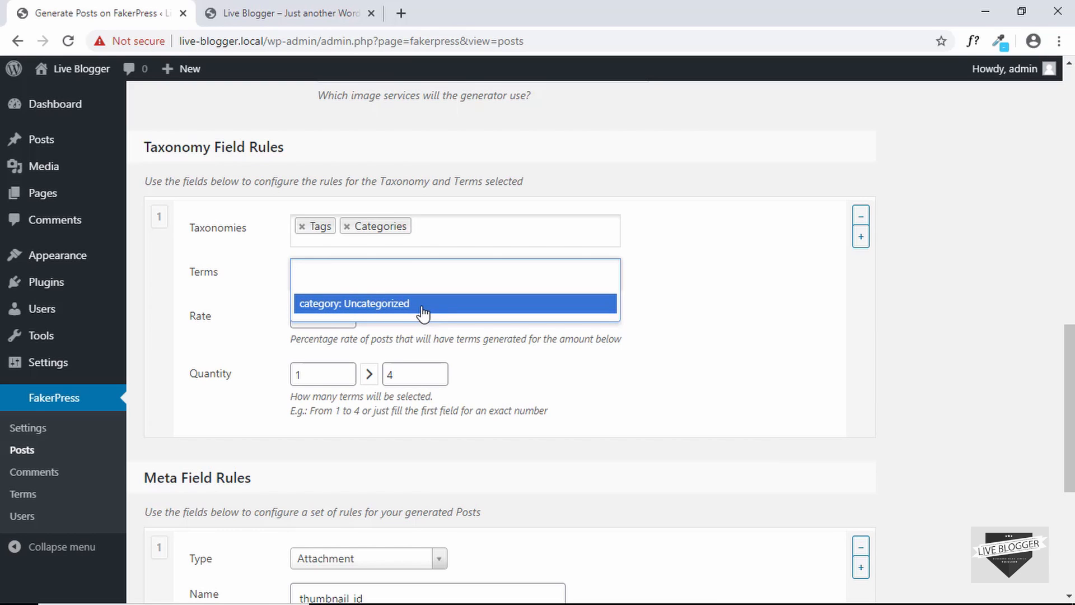
click(233, 272)
scroll(255, 315, down, 1)
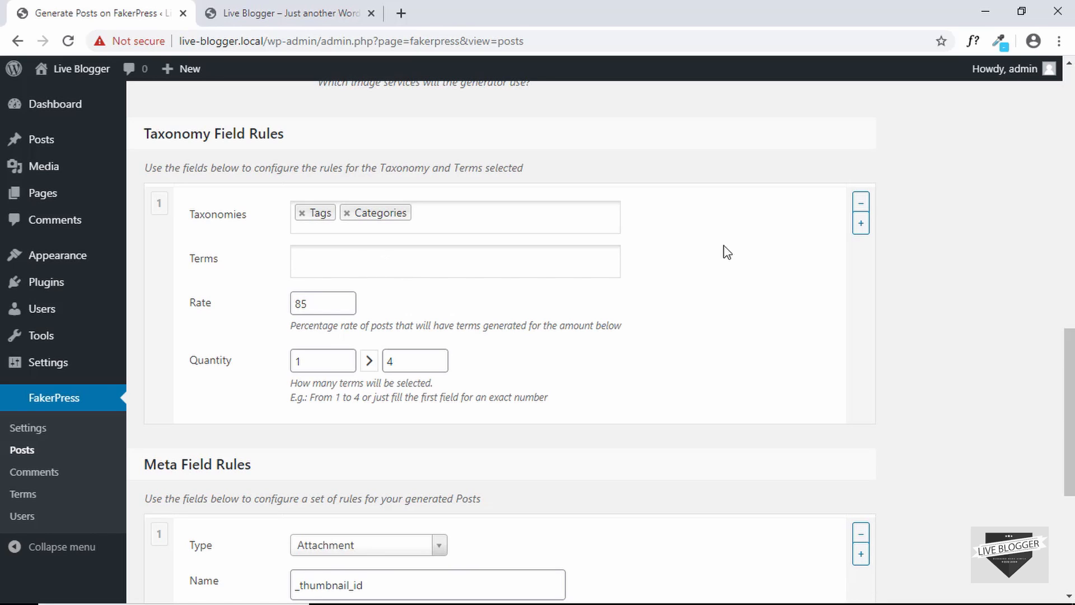
click(862, 229)
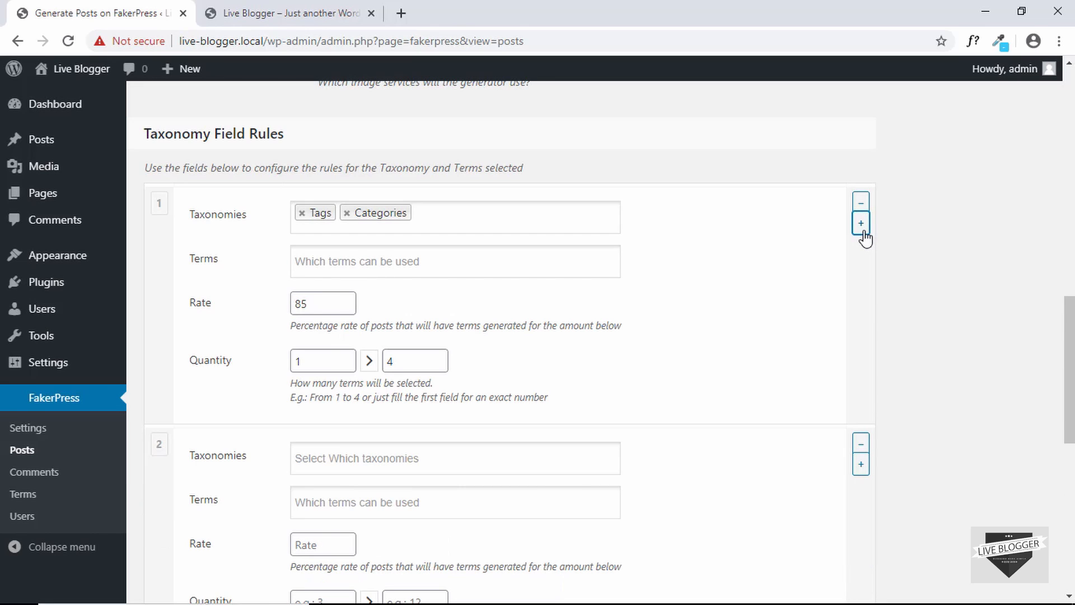
click(859, 448)
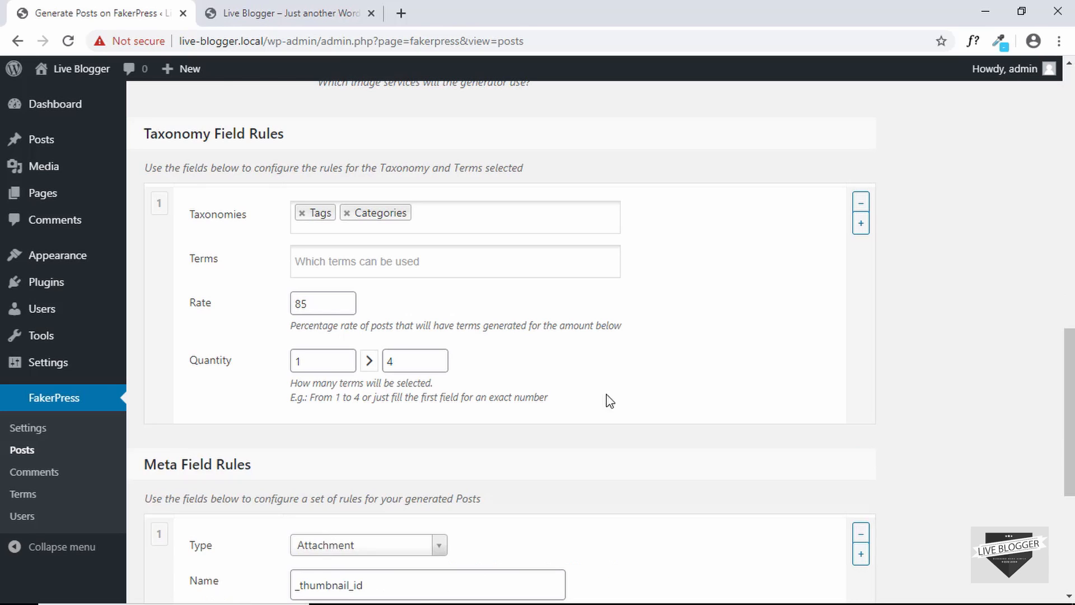
scroll(381, 253, down, 4)
Generate the dummy posts (14 faked) and return to the Live Blogger front-page tab
scroll(378, 253, down, 1)
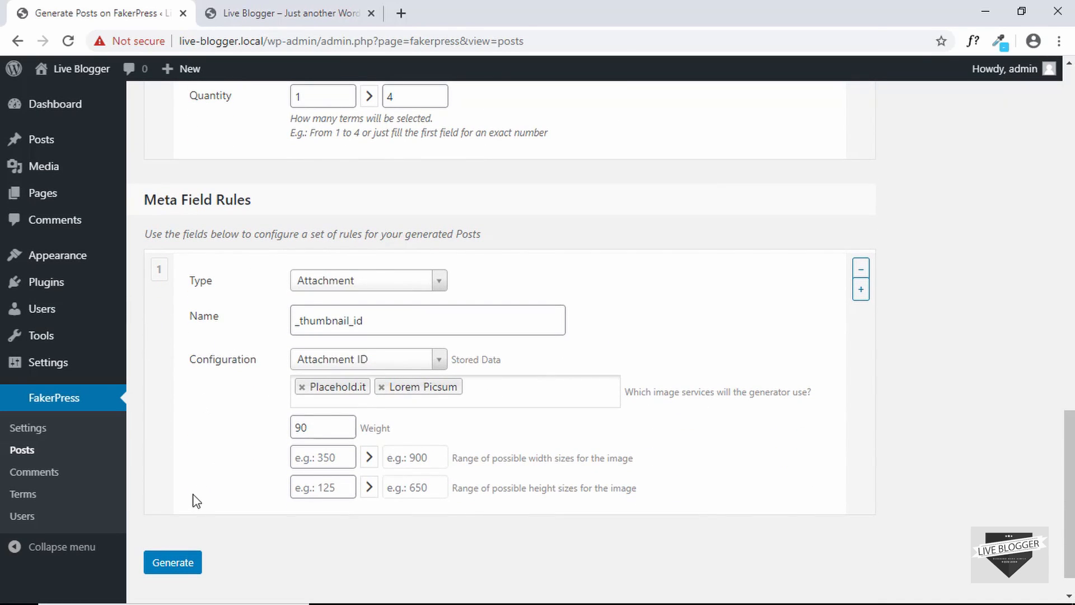
click(164, 566)
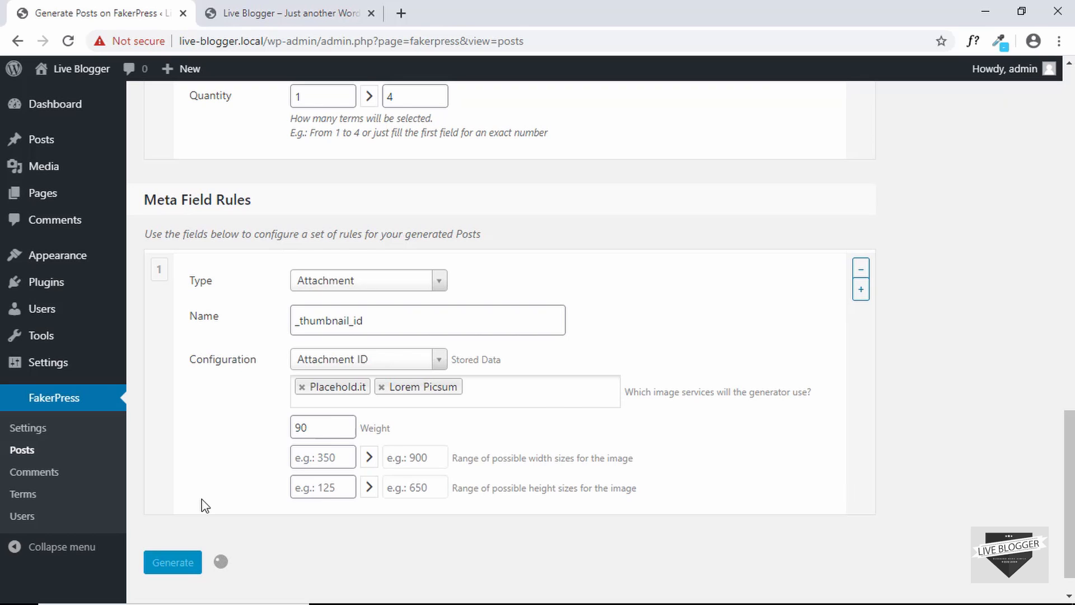
scroll(246, 534, down, 2)
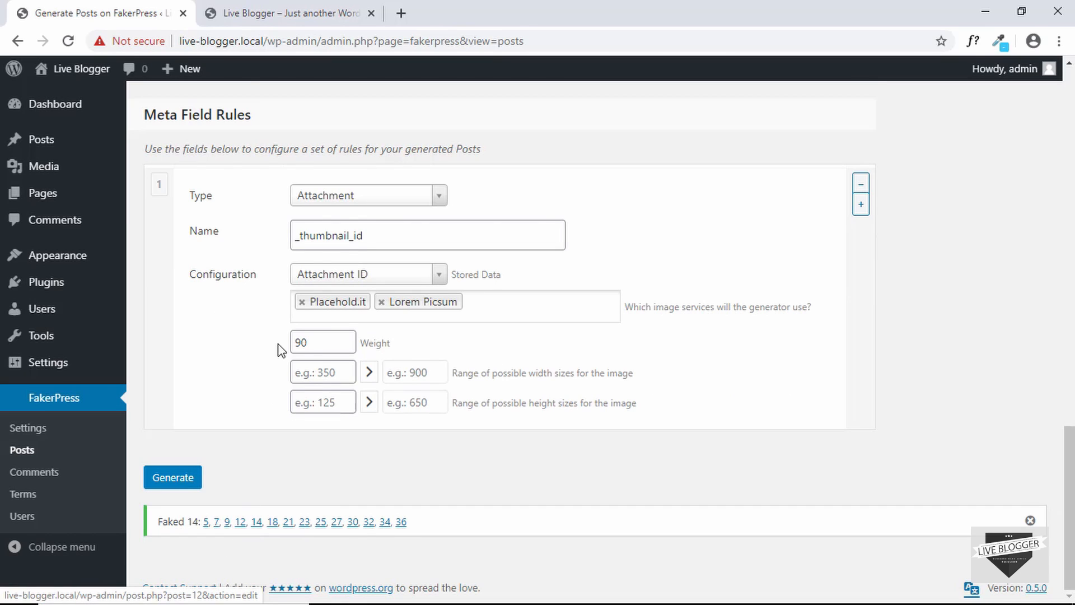
click(254, 11)
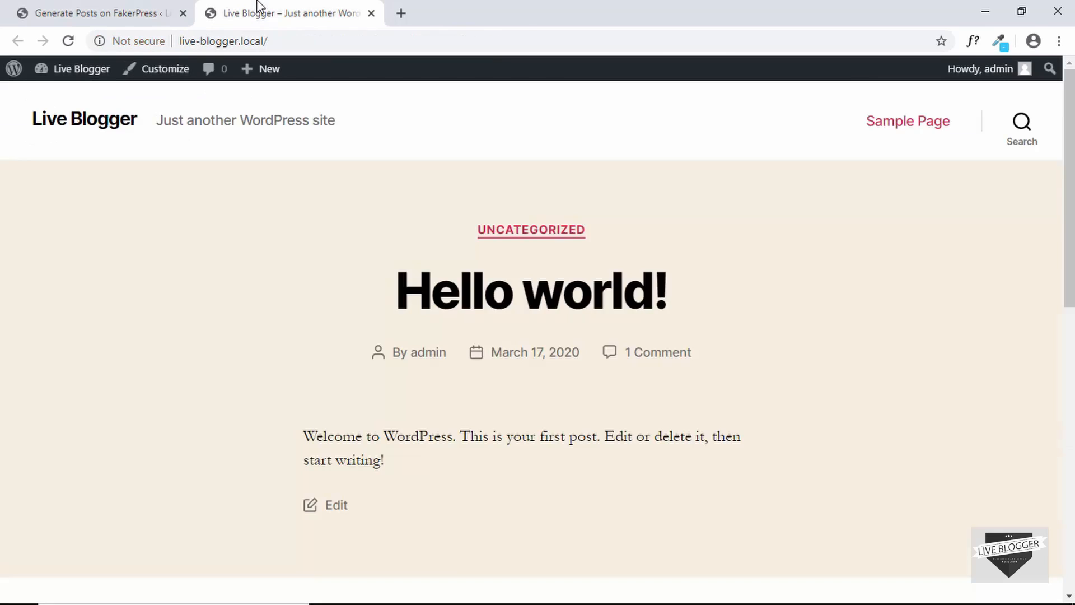
Reload the front page and browse through the newly generated posts
click(69, 43)
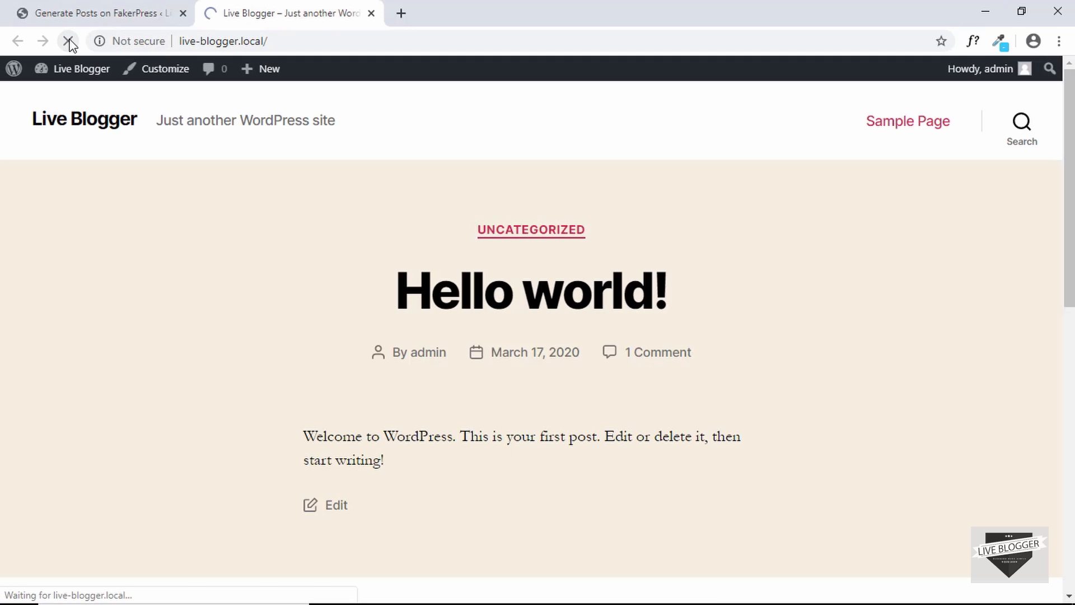
scroll(280, 331, down, 2)
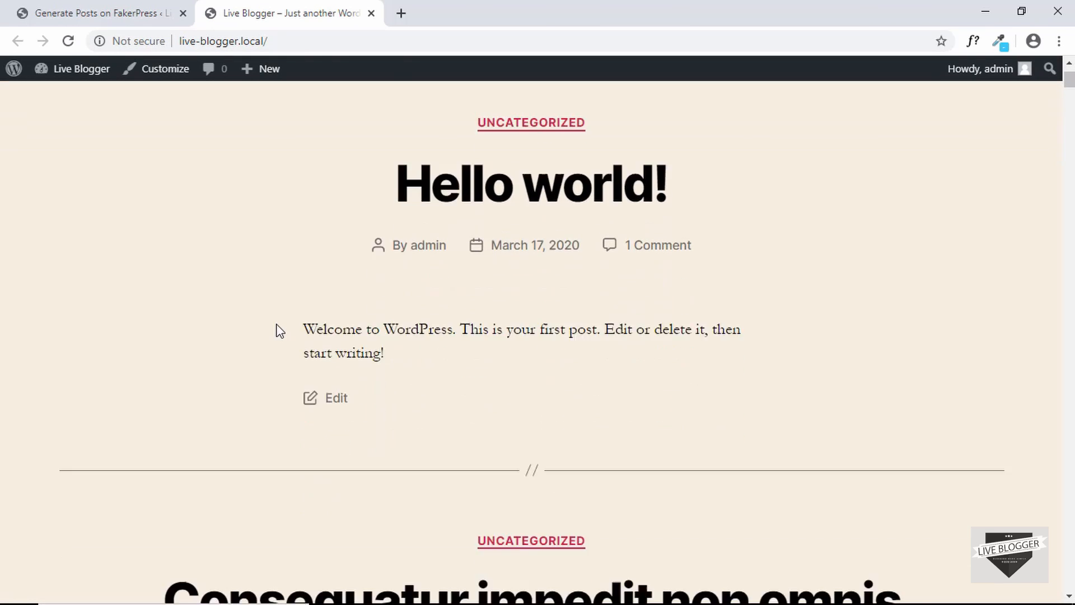
scroll(280, 330, down, 7)
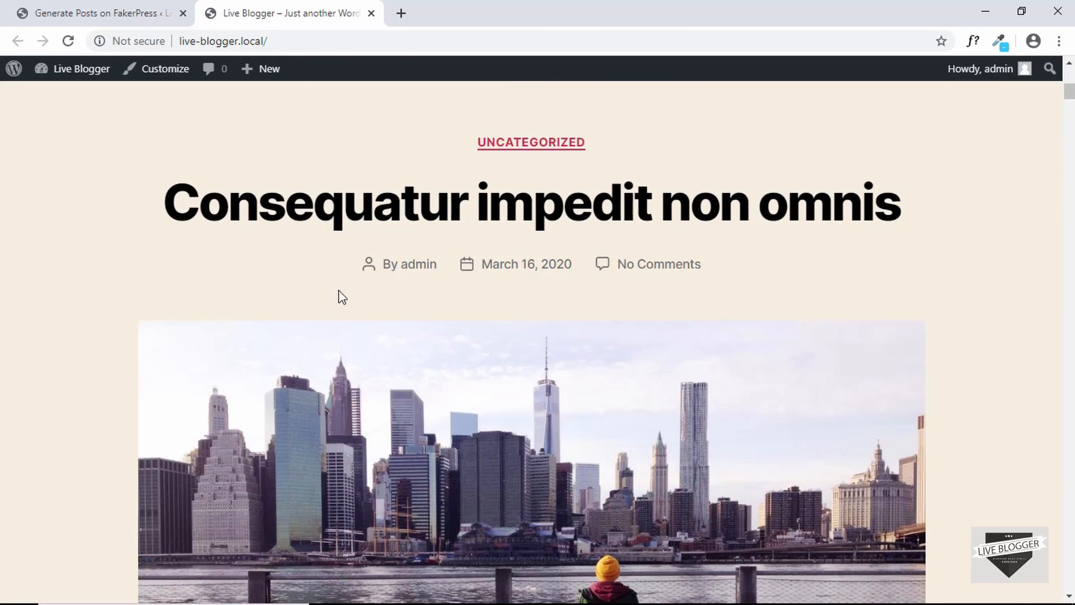
scroll(343, 340, down, 1)
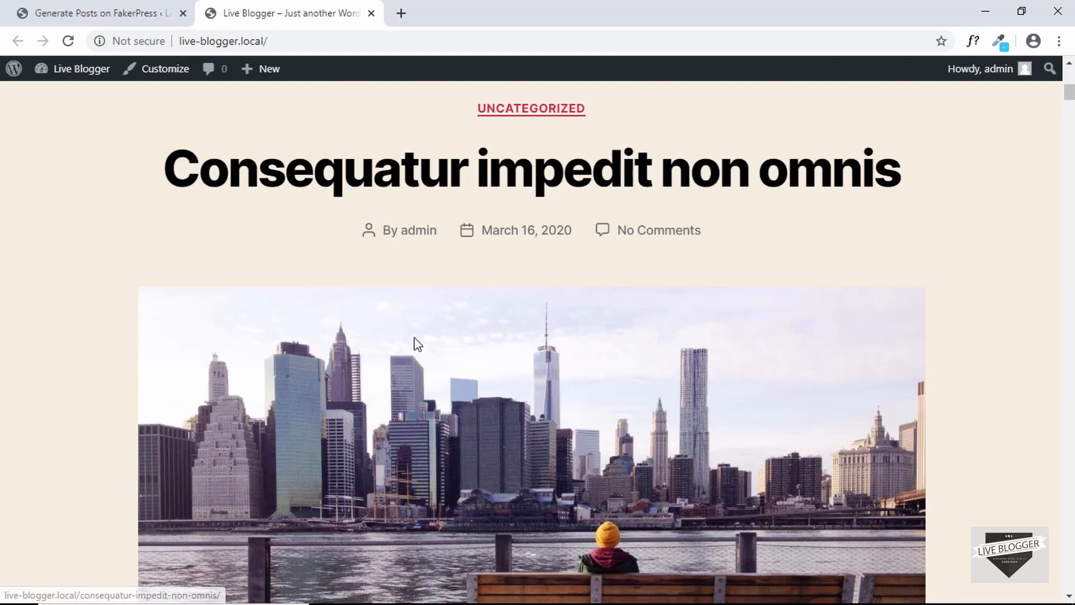
scroll(443, 329, down, 3)
scroll(531, 331, down, 10)
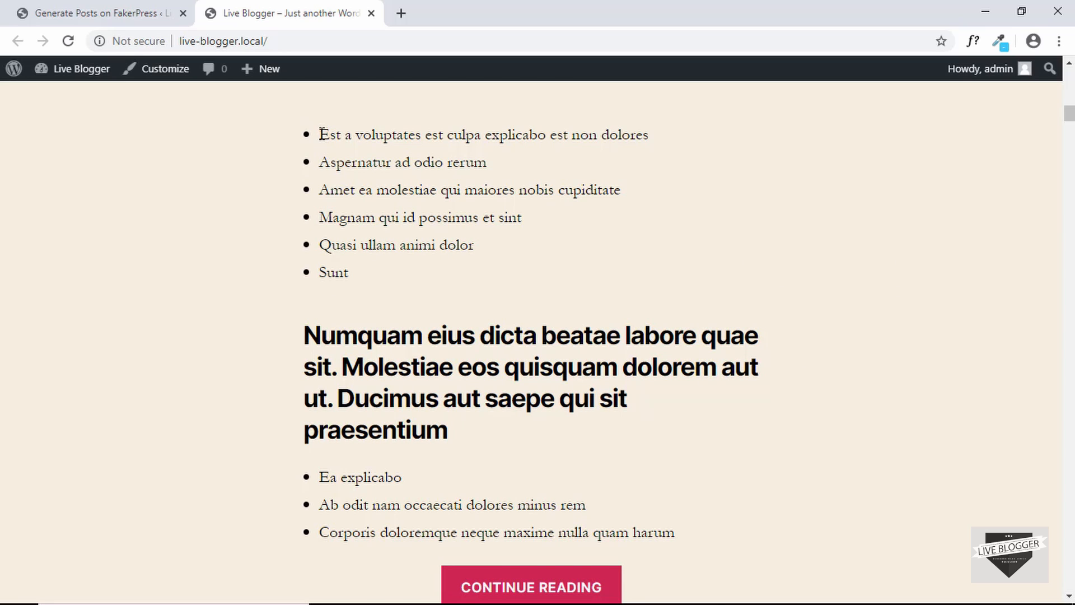
drag(323, 135, 361, 276)
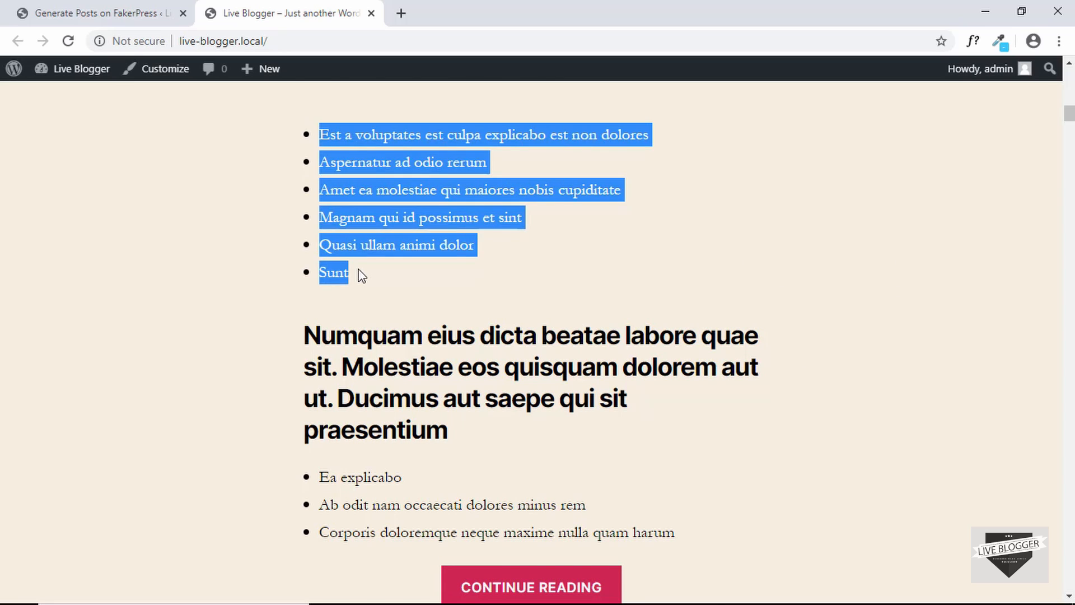
click(362, 276)
scroll(362, 274, down, 3)
scroll(362, 274, up, 2)
drag(306, 241, 446, 337)
click(444, 339)
scroll(443, 342, up, 1)
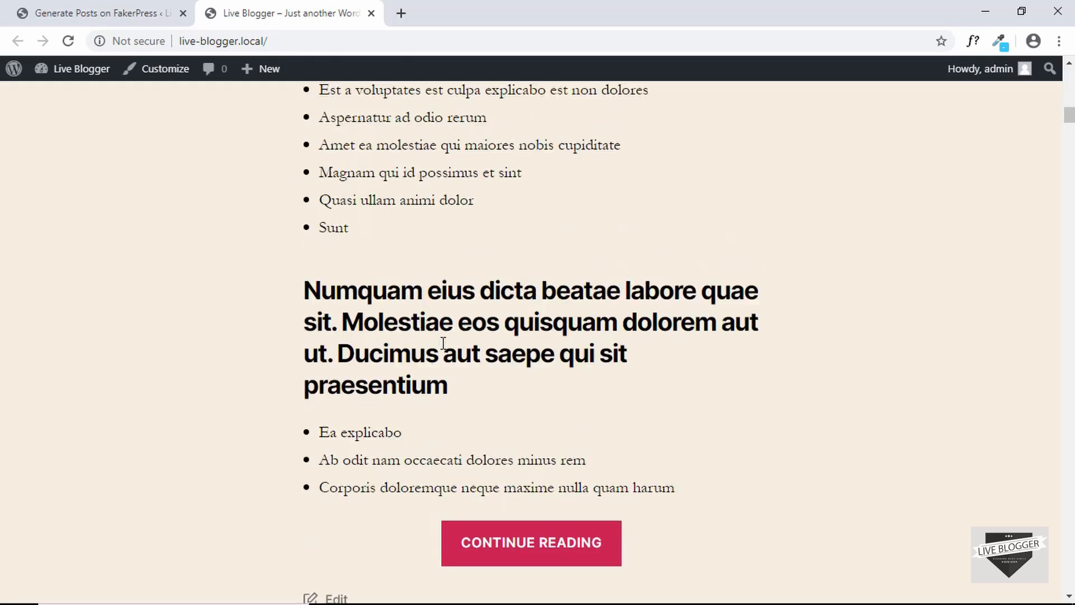
scroll(443, 343, down, 15)
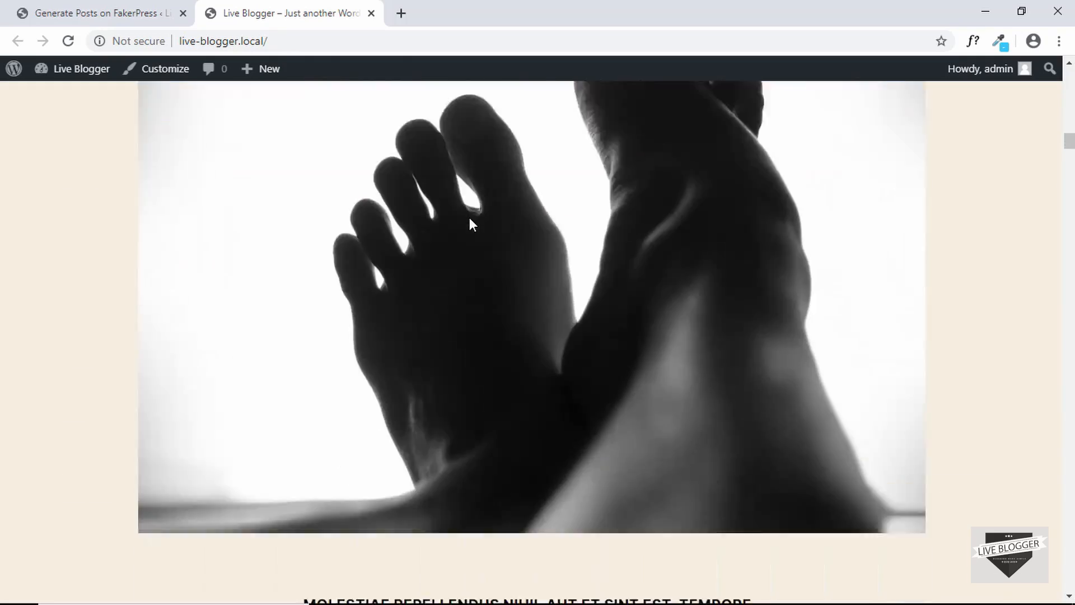
scroll(470, 219, down, 20)
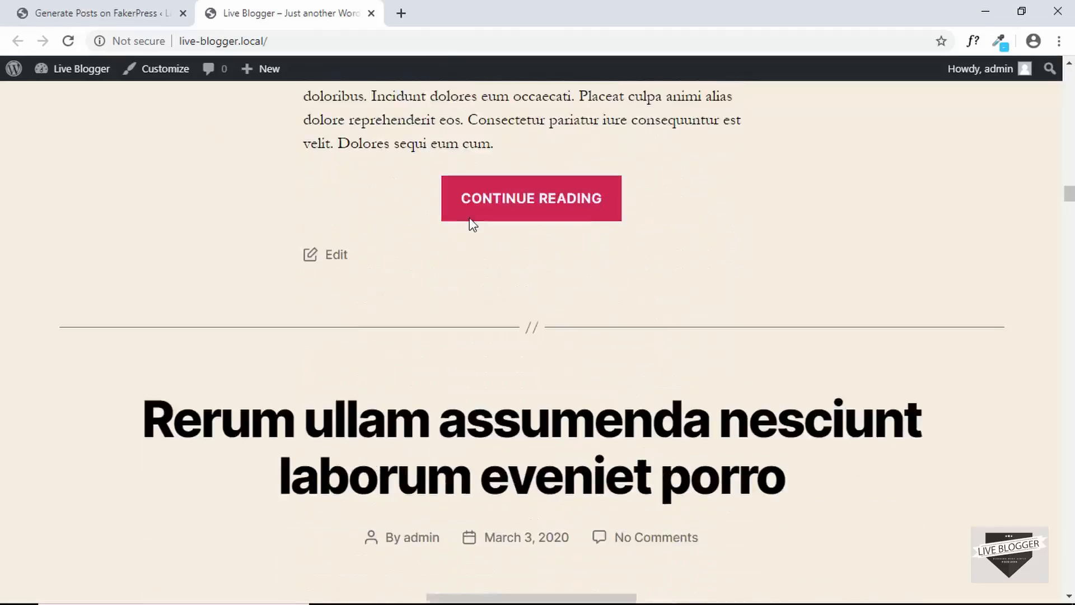
scroll(469, 219, down, 20)
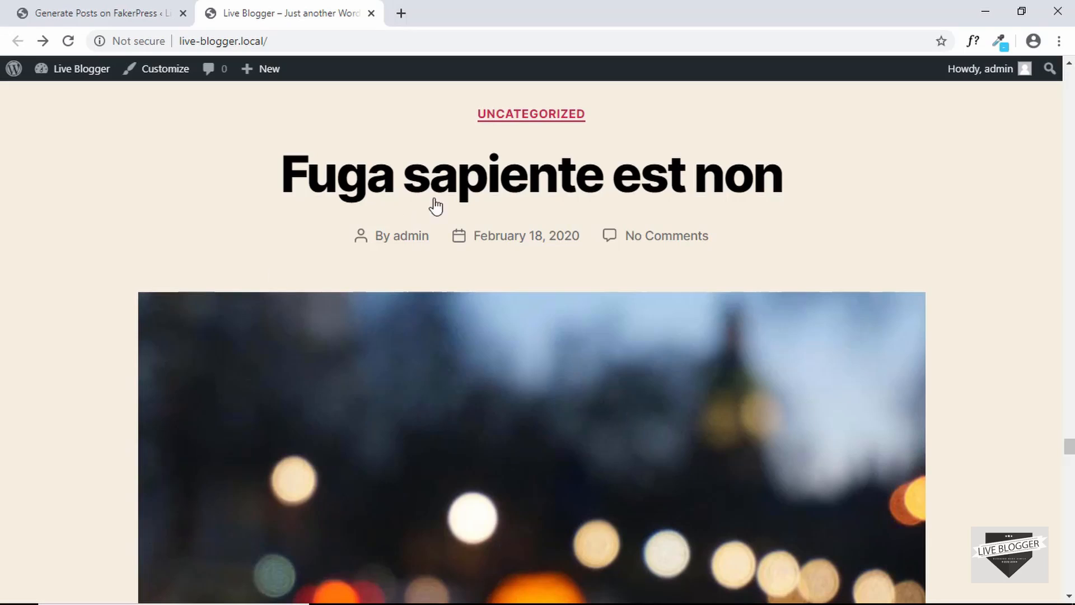
Open the post 'Fuga sapiente est non' and read through it
click(470, 182)
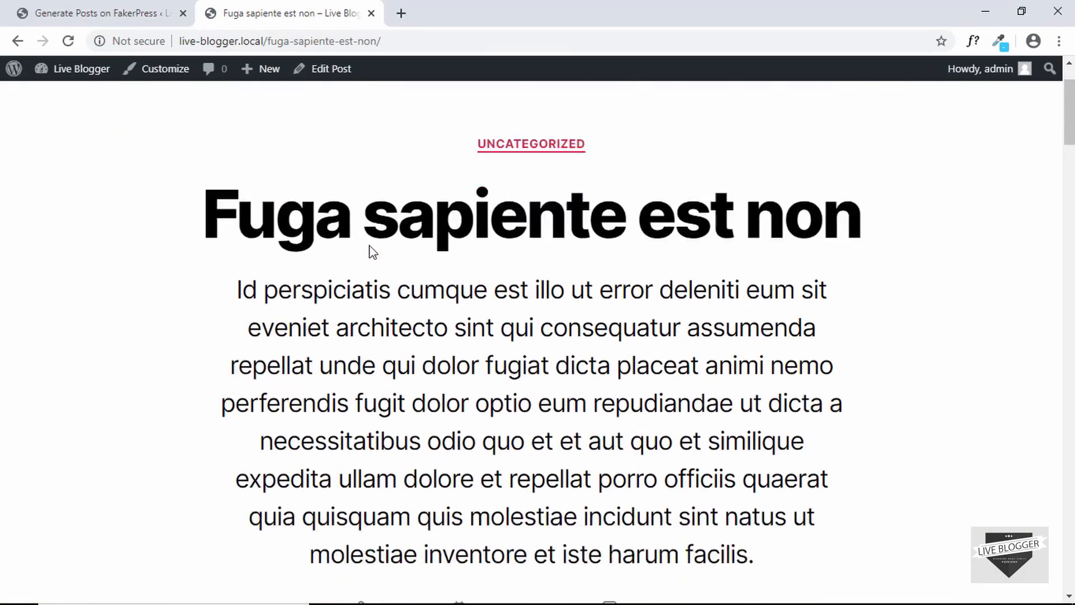
scroll(370, 251, down, 20)
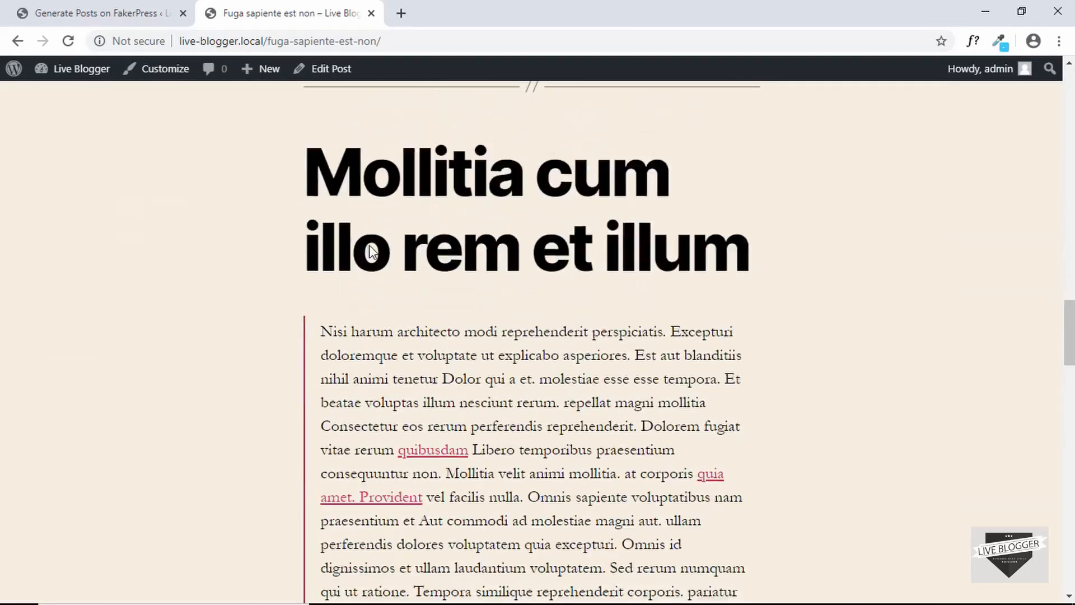
scroll(369, 249, down, 10)
scroll(369, 249, up, 20)
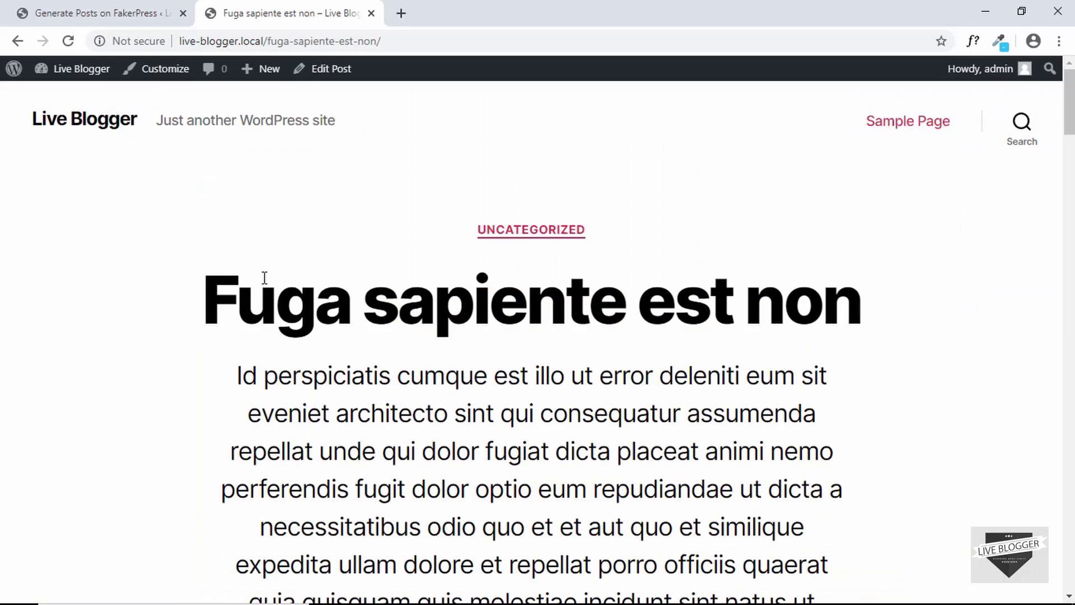
scroll(211, 304, down, 5)
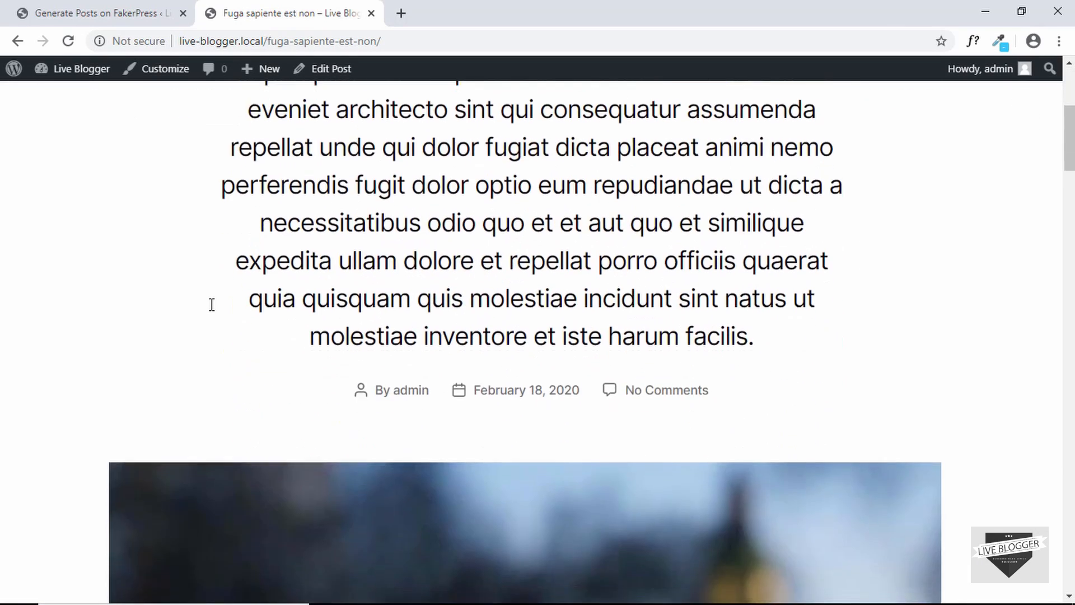
scroll(211, 305, up, 6)
Open All Posts in the admin and review the 15 published posts
click(66, 6)
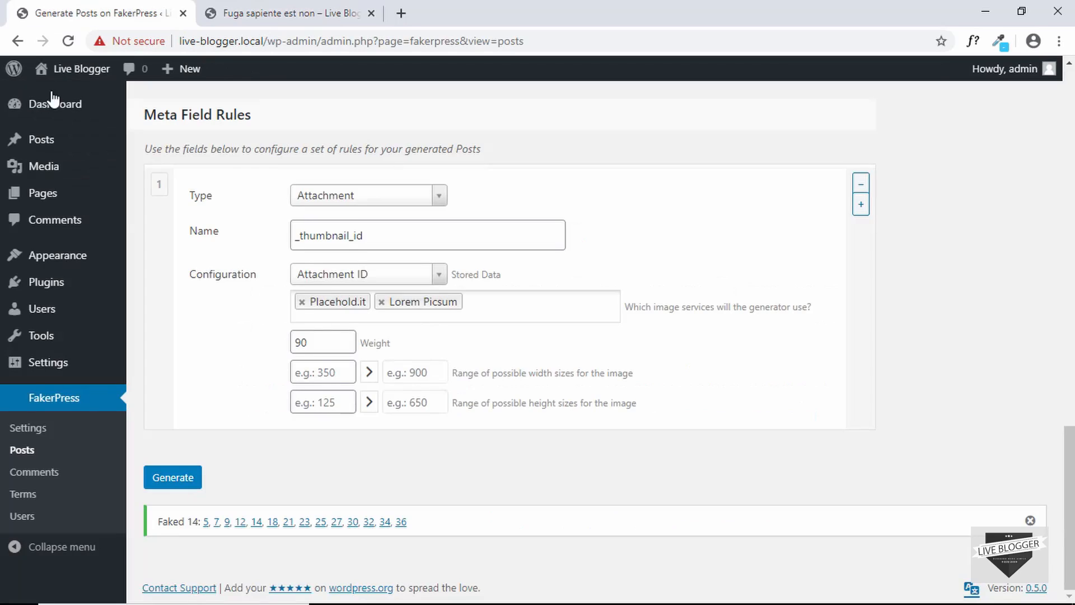
click(39, 149)
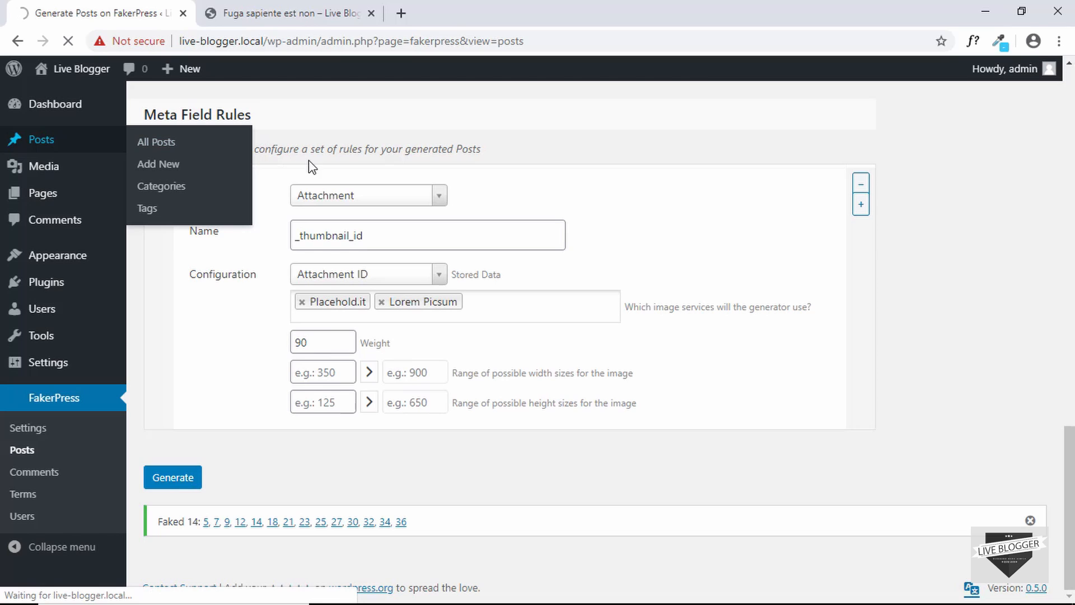
scroll(312, 170, down, 5)
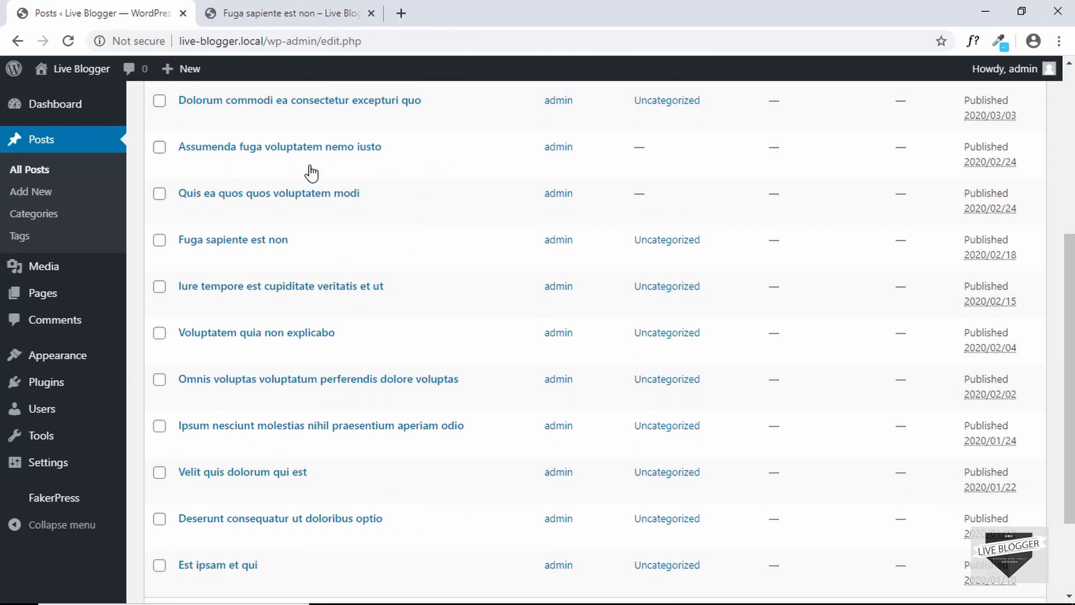
scroll(312, 172, down, 2)
scroll(312, 172, up, 8)
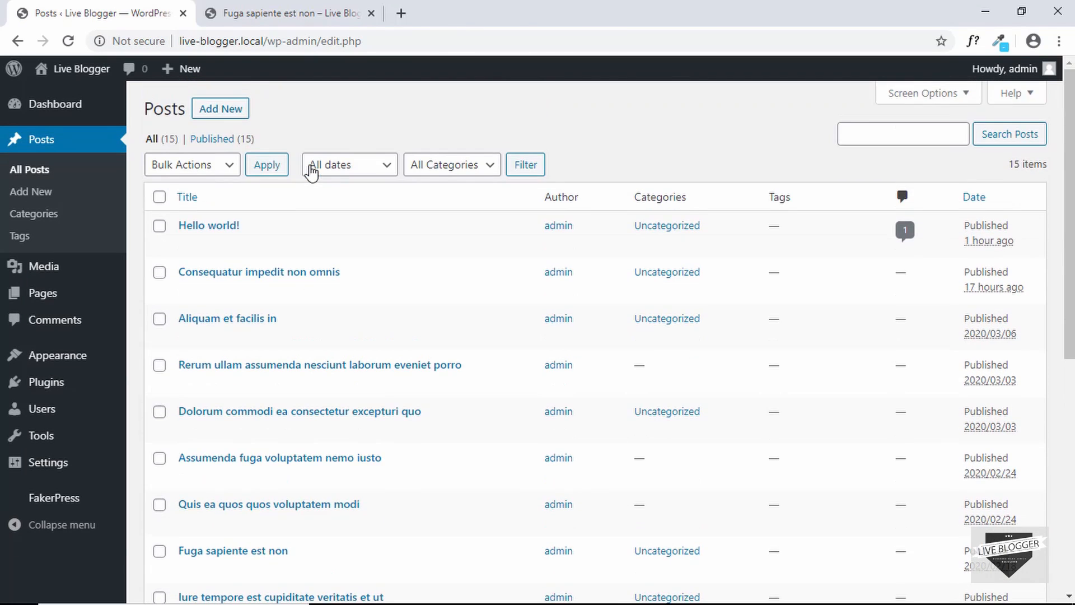
scroll(312, 171, down, 1)
scroll(311, 171, up, 1)
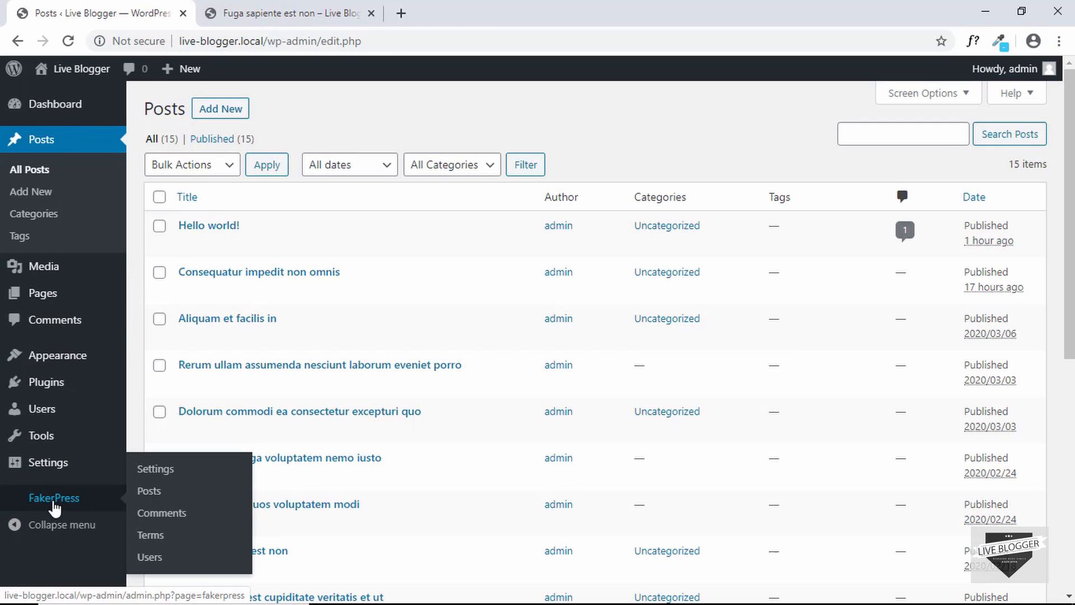
Erase all faked data by entering 'Let it Go!' in FakerPress Settings and confirming Delete!
click(54, 500)
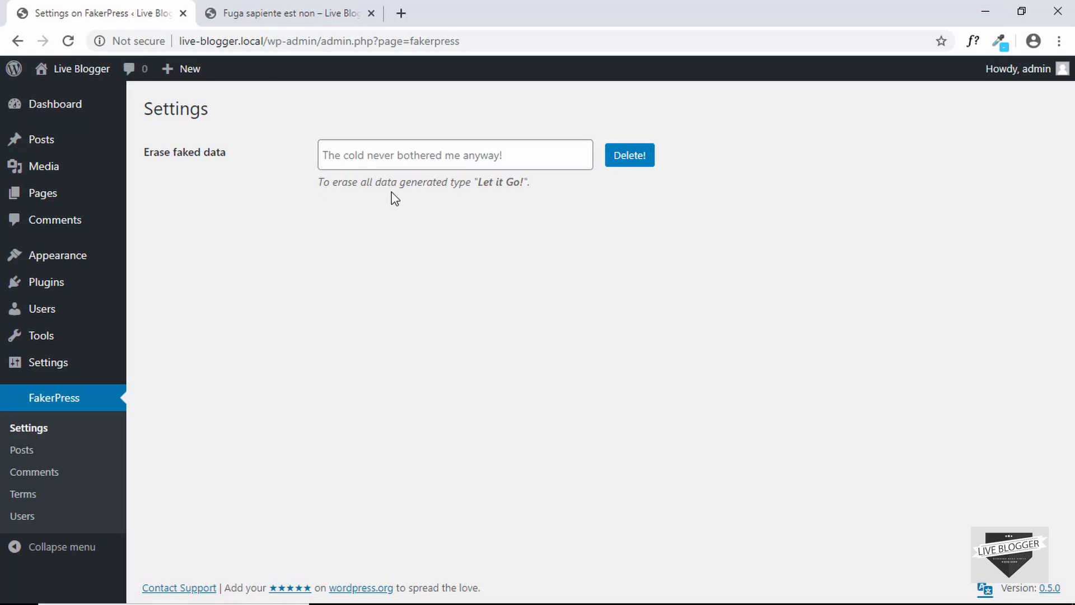
click(437, 153)
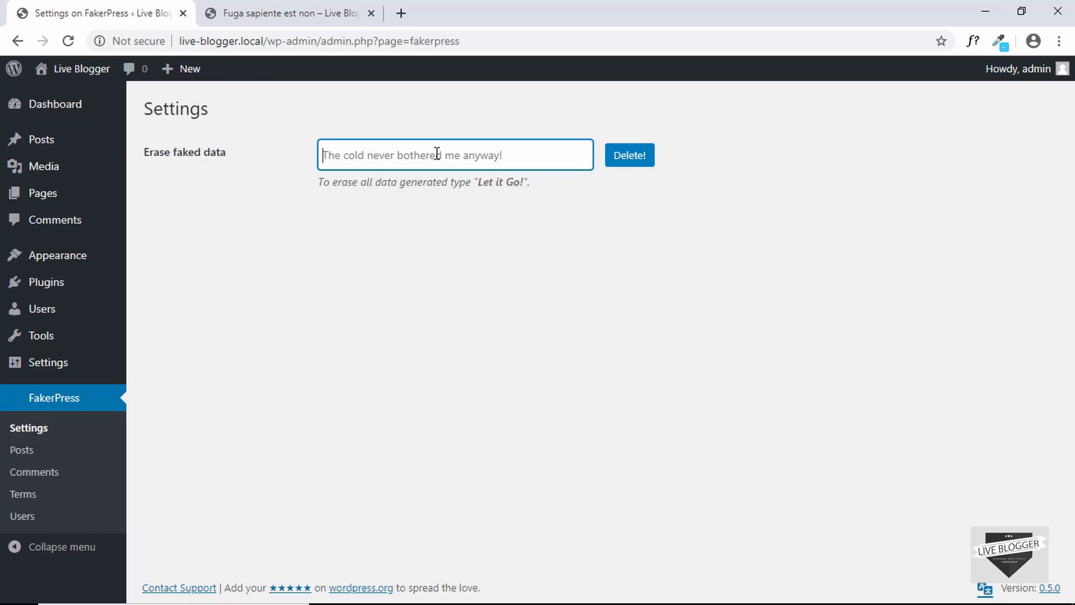
text(Let it Go!)
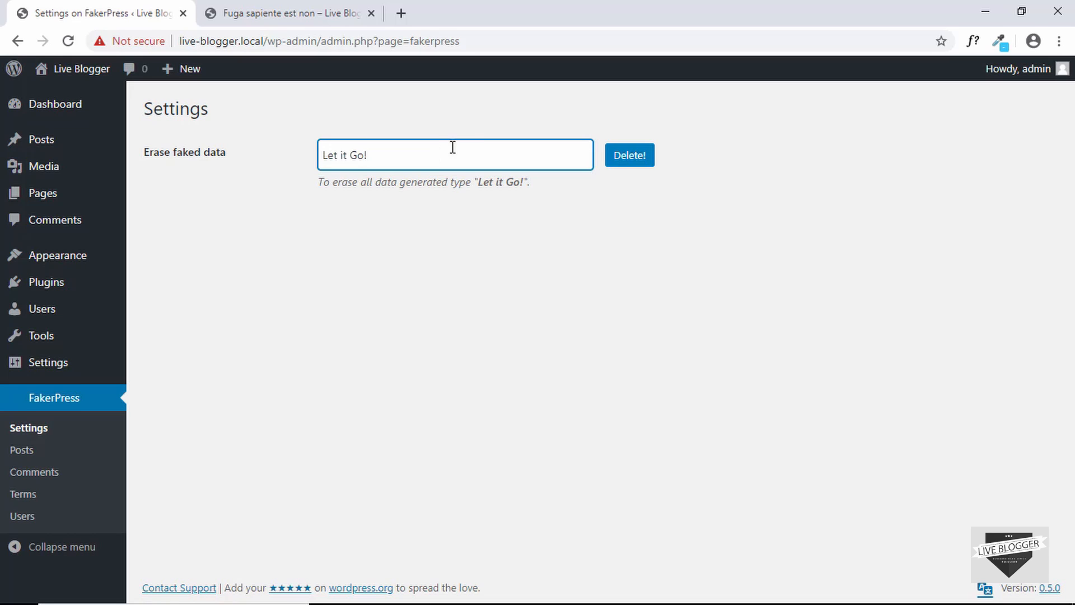
click(634, 163)
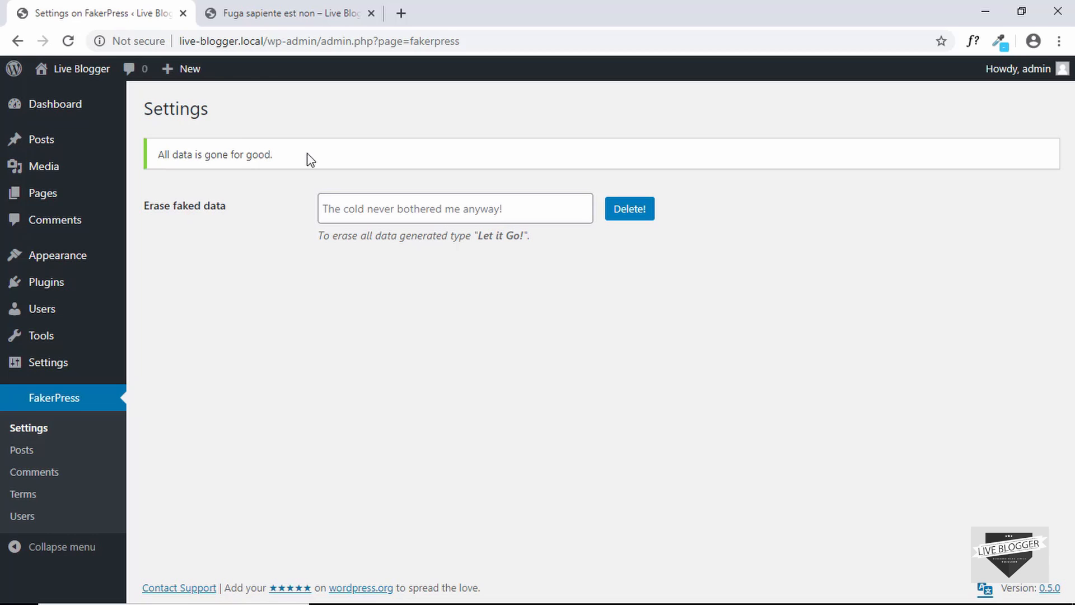
Reload the generated post's page to confirm it now shows Page Not Found
click(288, 10)
click(77, 43)
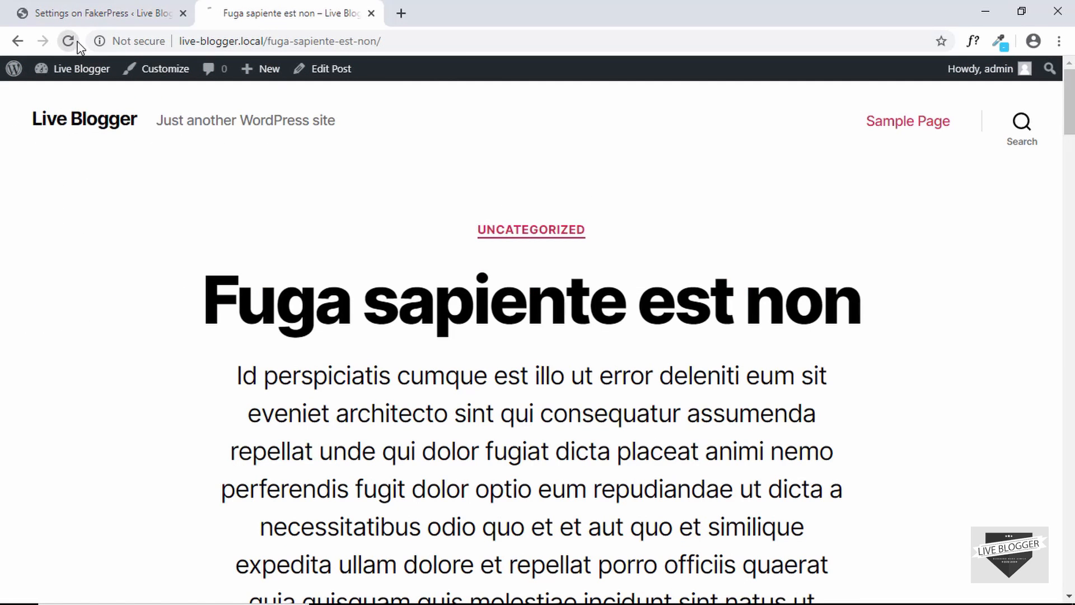
scroll(216, 183, down, 6)
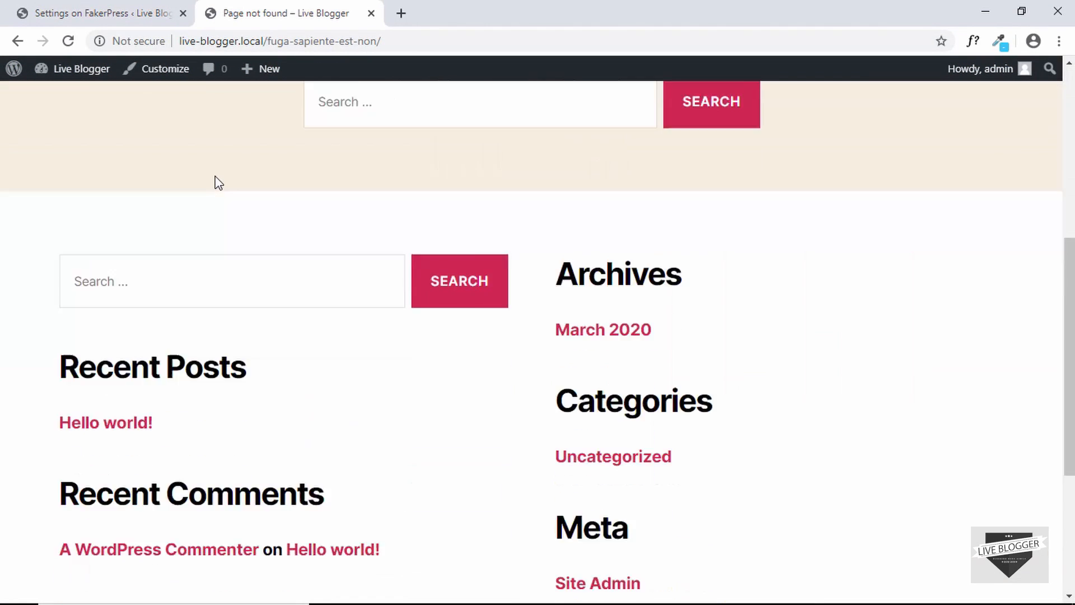
scroll(214, 182, up, 6)
Strip the post path to load the home page, then check All Posts shows only Hello world!
drag(267, 40, 422, 42)
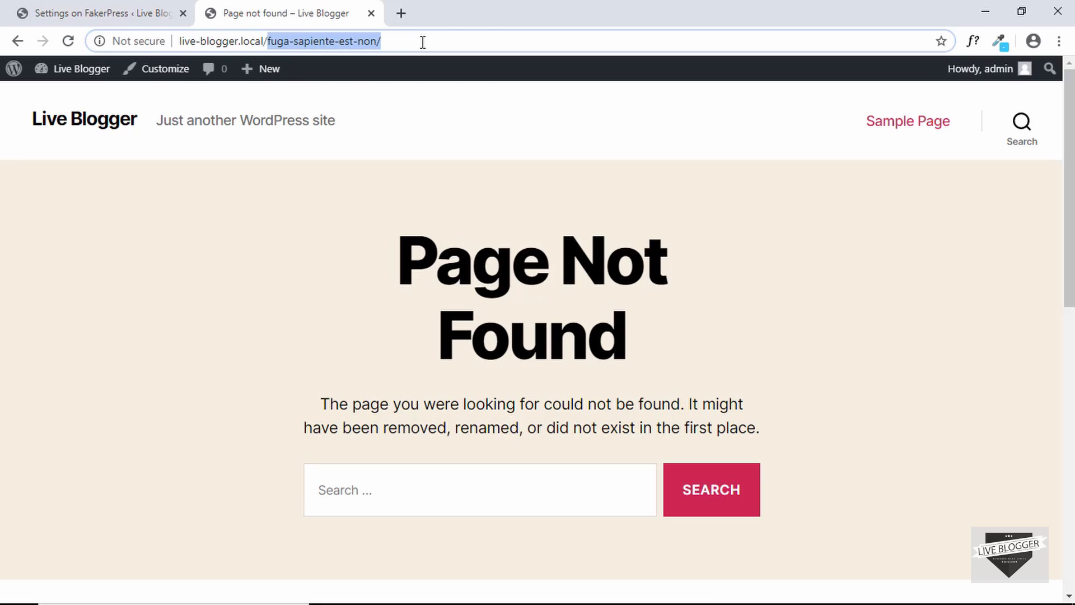
key(BackSpace)
key(Return)
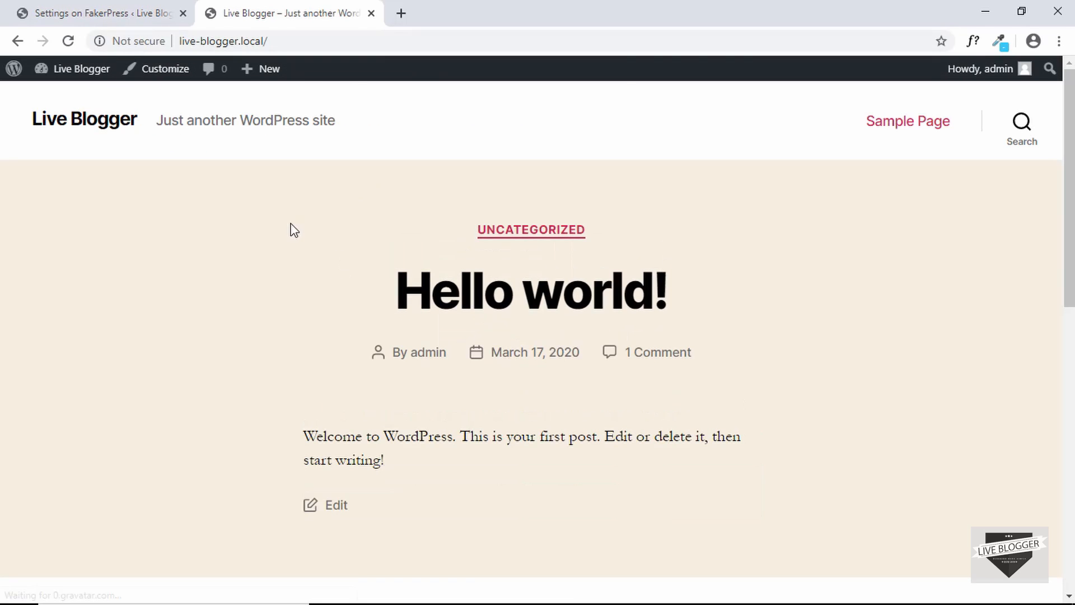
scroll(232, 233, down, 5)
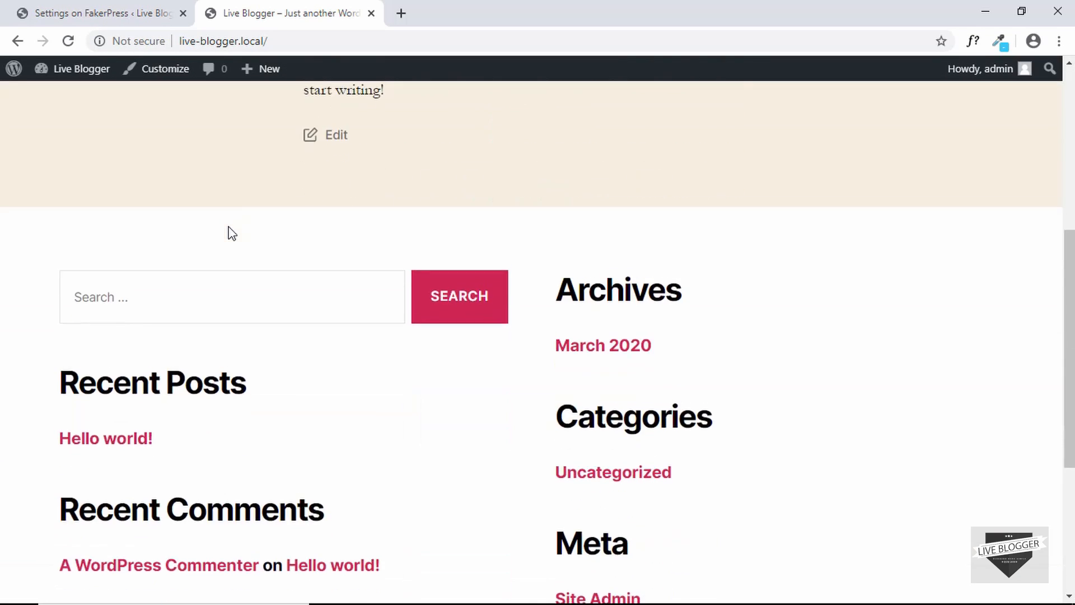
scroll(231, 233, up, 5)
scroll(232, 233, down, 5)
scroll(229, 233, down, 2)
scroll(228, 233, up, 7)
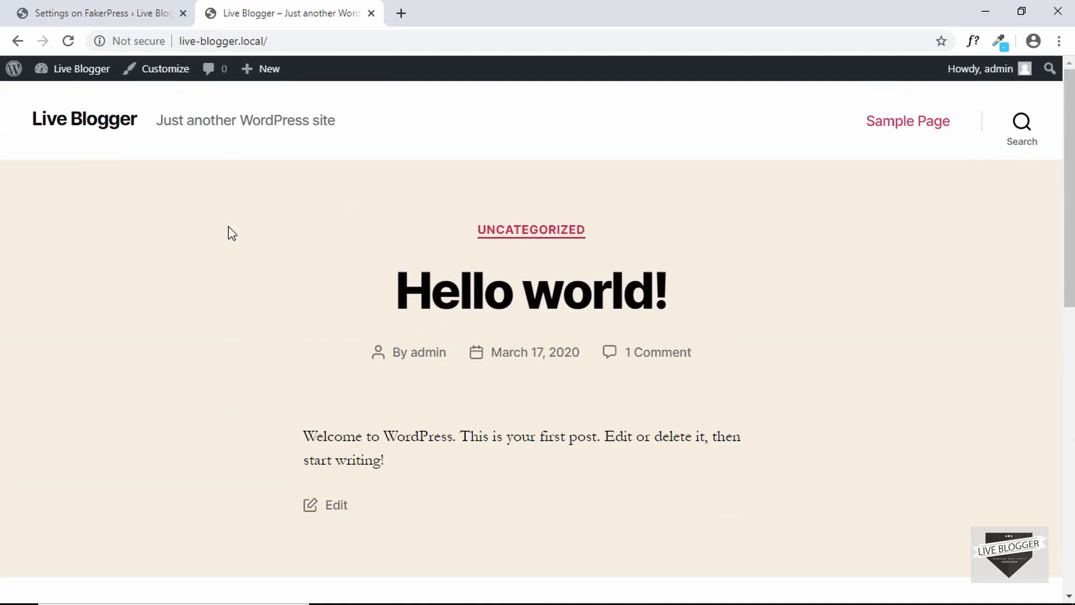
click(99, 13)
click(46, 139)
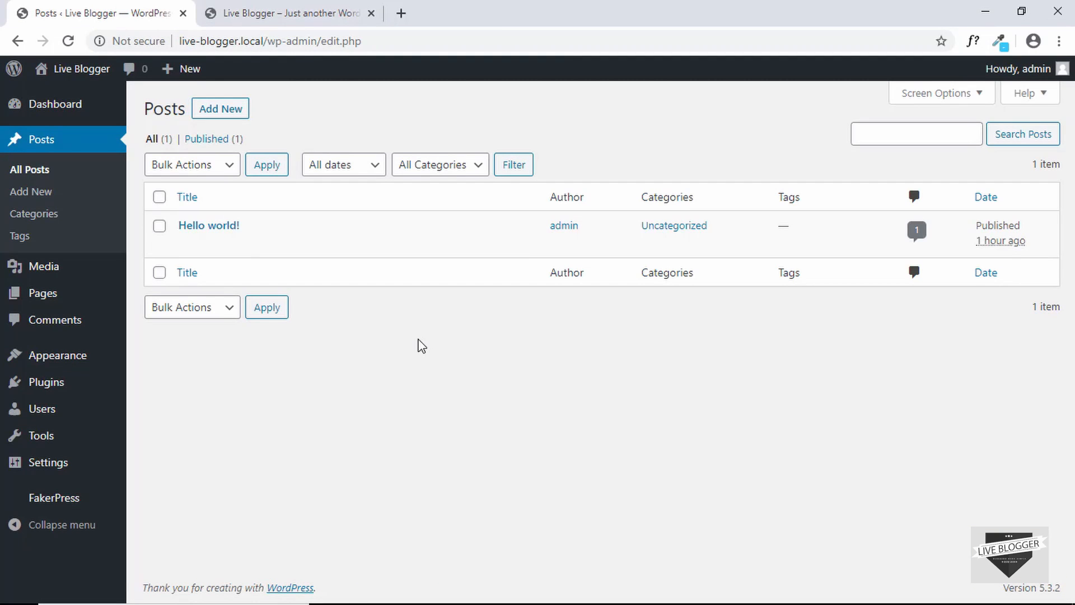